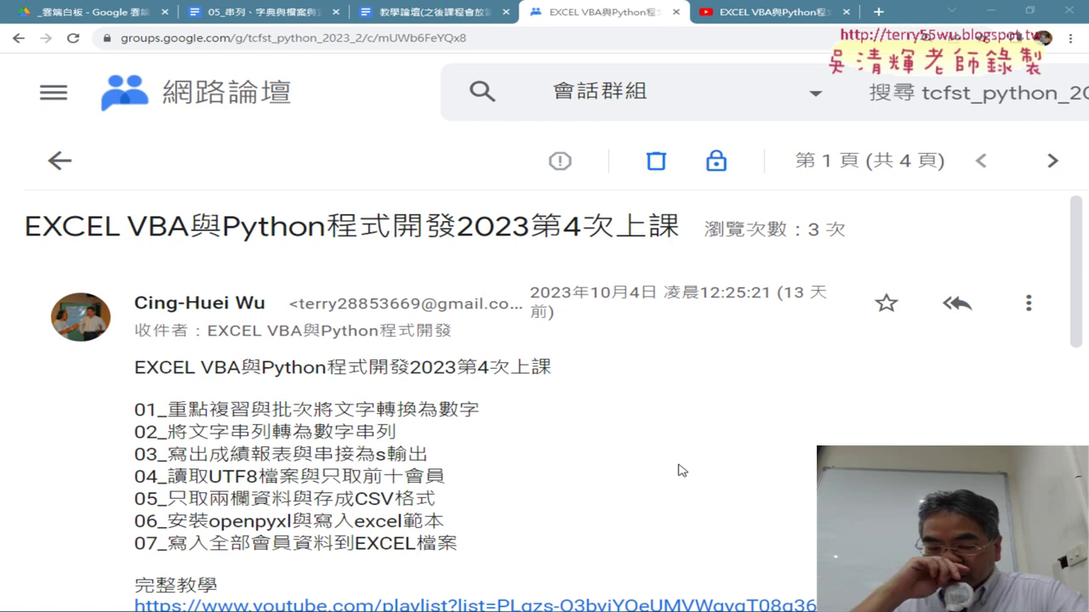
Highlight the phrase 全部會員資料到EXCEL檔案 in item 07 of the course post's outline.
scroll(530, 371, "down", 3)
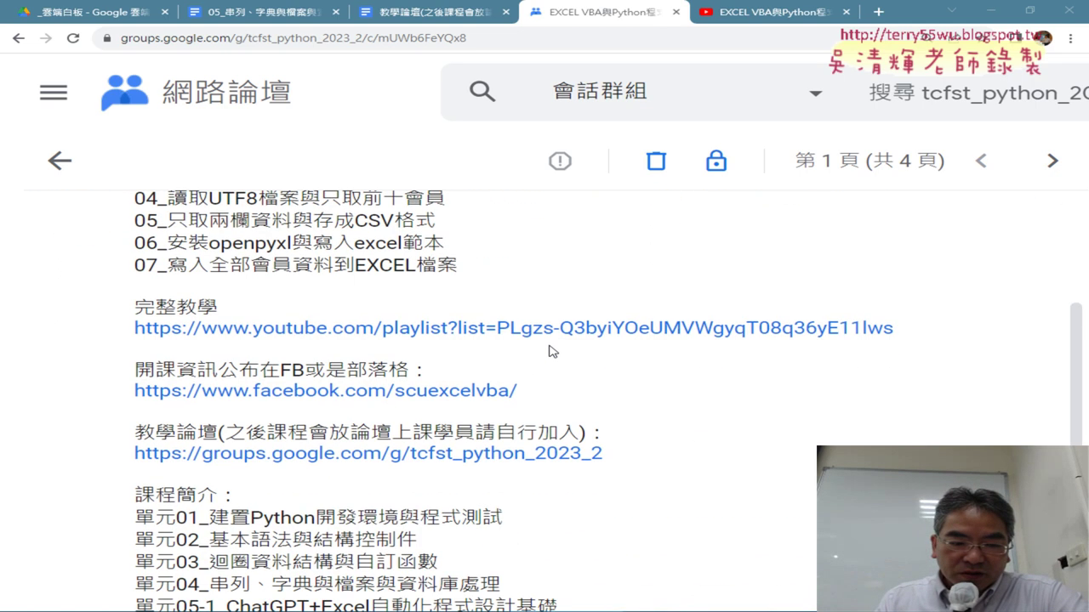
scroll(557, 347, "up", 2)
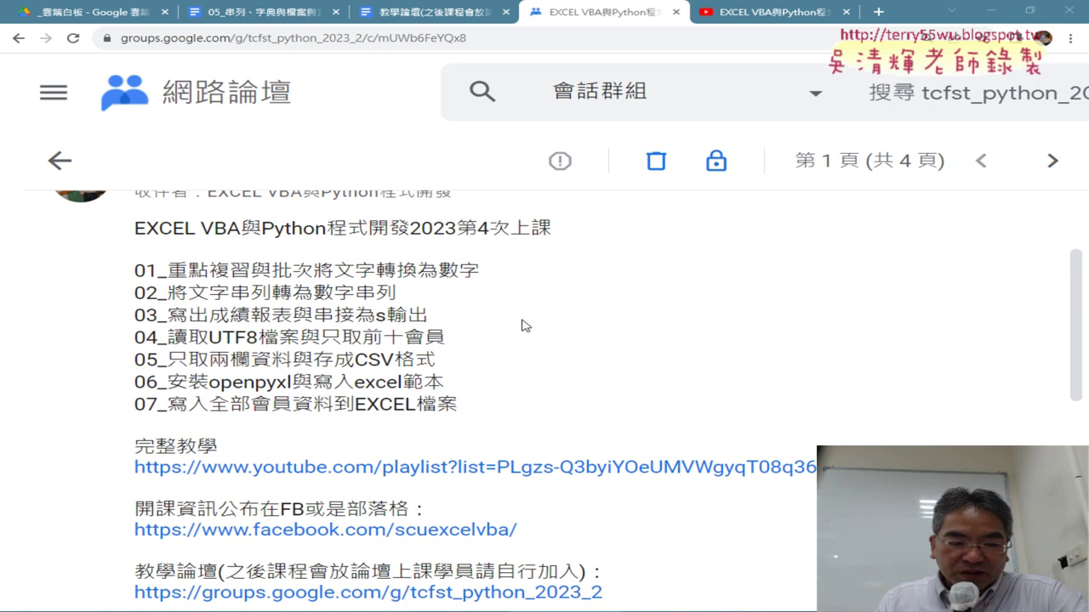
mouse_move(270, 405)
left_mouse_down()
mouse_move(216, 405)
mouse_move(458, 408)
left_mouse_up()
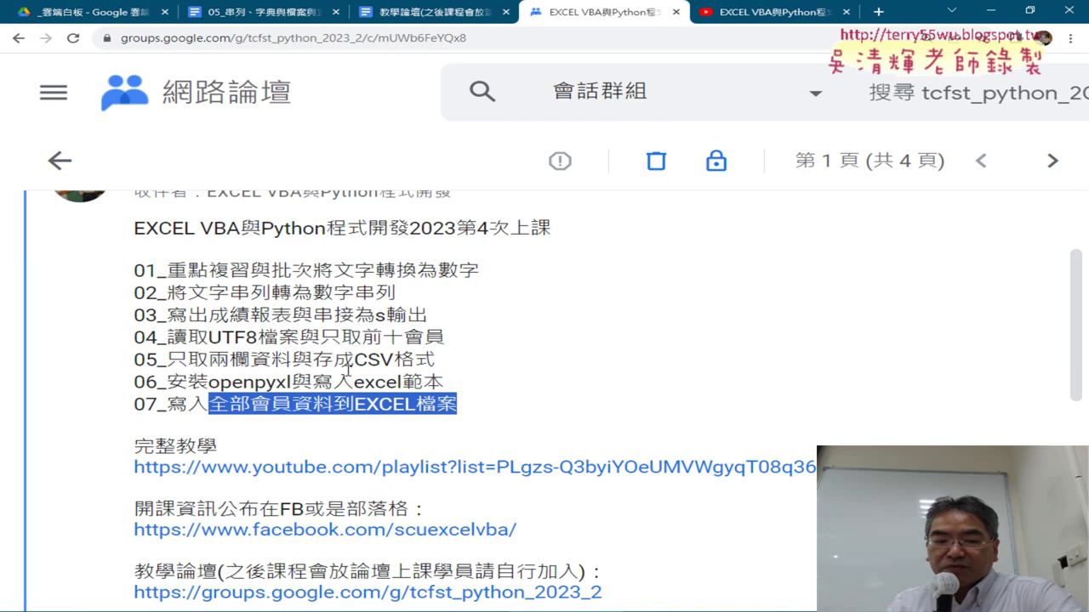
Select CSV格式 at the end of item 05, 只取兩欄資料與存成CSV格式.
left_click_drag(354, 359, 437, 357)
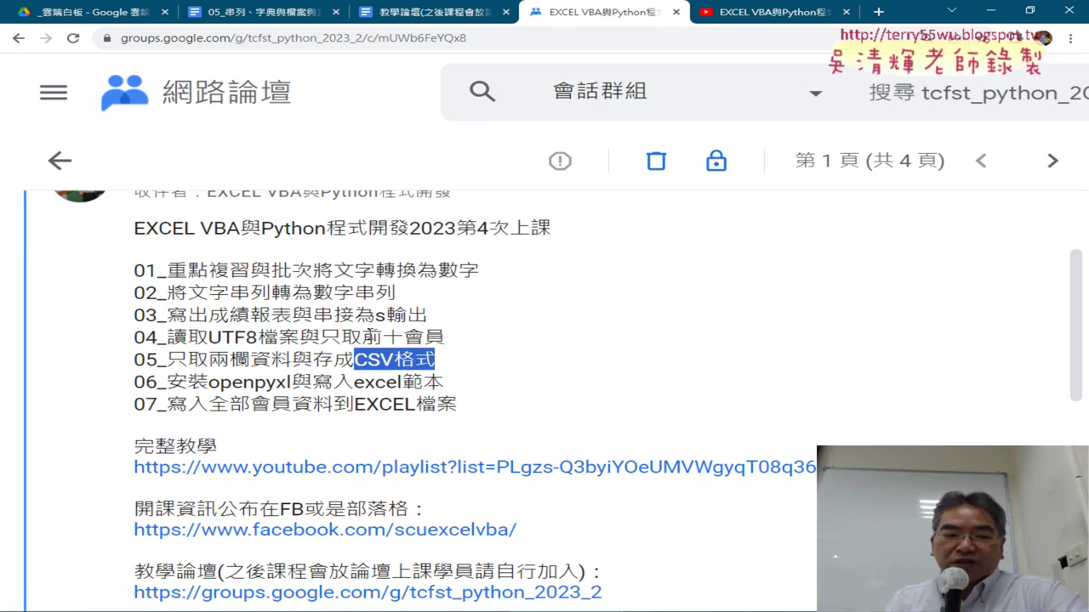
Select the word openpyxl in item 06, 安裝openpyxl與寫入excel範本.
left_click_drag(208, 383, 292, 382)
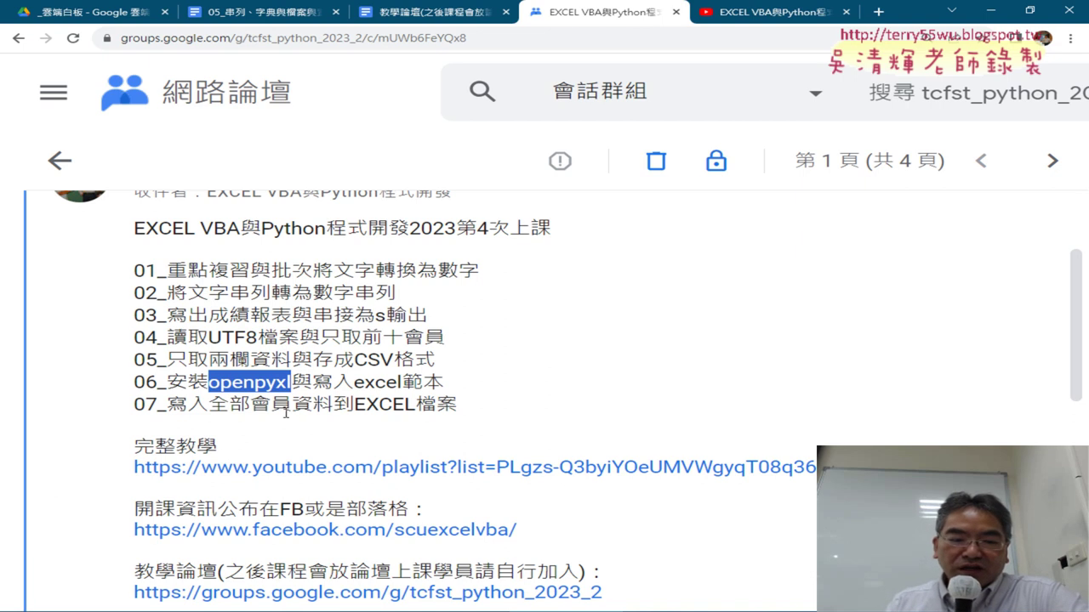
Select 寫入excel範本 in item 06 of the course outline.
left_click_drag(312, 382, 444, 382)
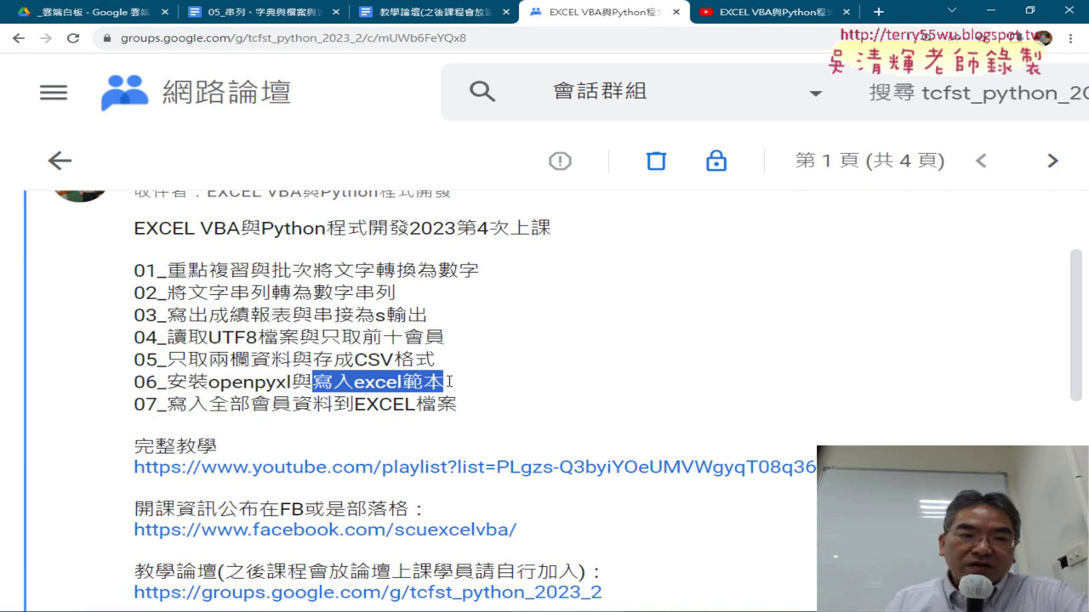
In the 05_串列 lesson notes, select the 寫入範本 code from the openpyxl import to wb.save("sample.xlsx").
left_click(245, 12)
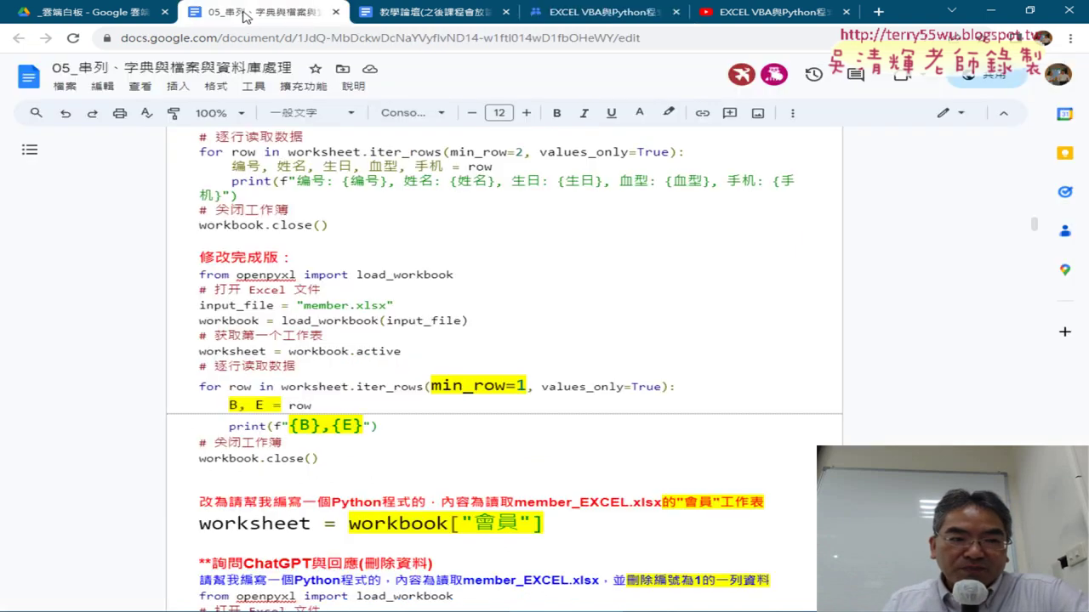
scroll(499, 351, "up", 2)
scroll(528, 353, "up", 5)
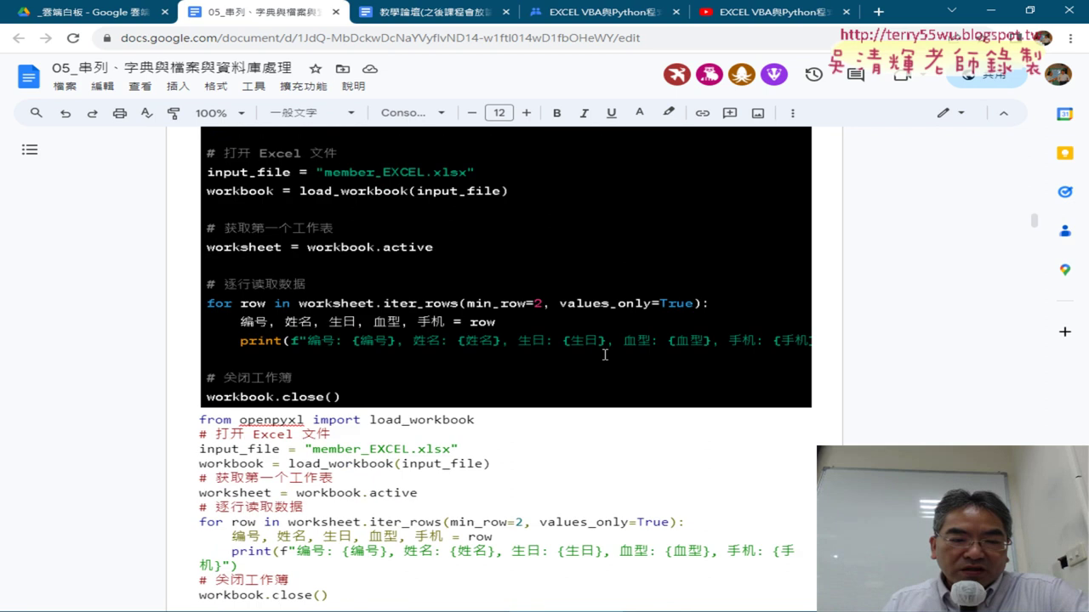
scroll(561, 353, "up", 5)
scroll(605, 354, "up", 4)
scroll(604, 355, "up", 5)
scroll(605, 355, "up", 5)
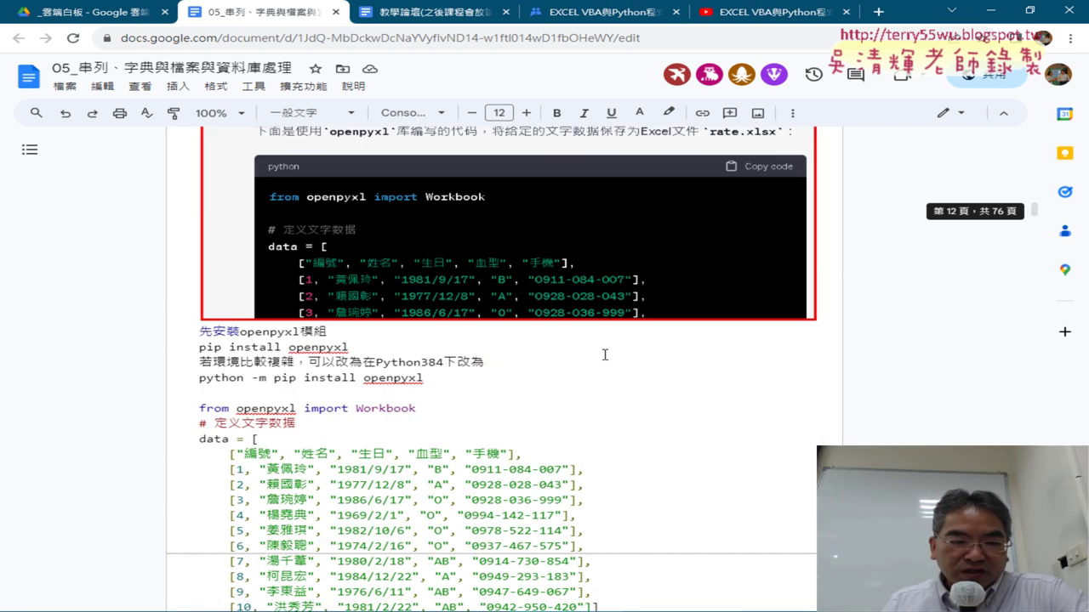
scroll(604, 355, "up", 3)
scroll(604, 355, "up", 5)
scroll(605, 355, "up", 3)
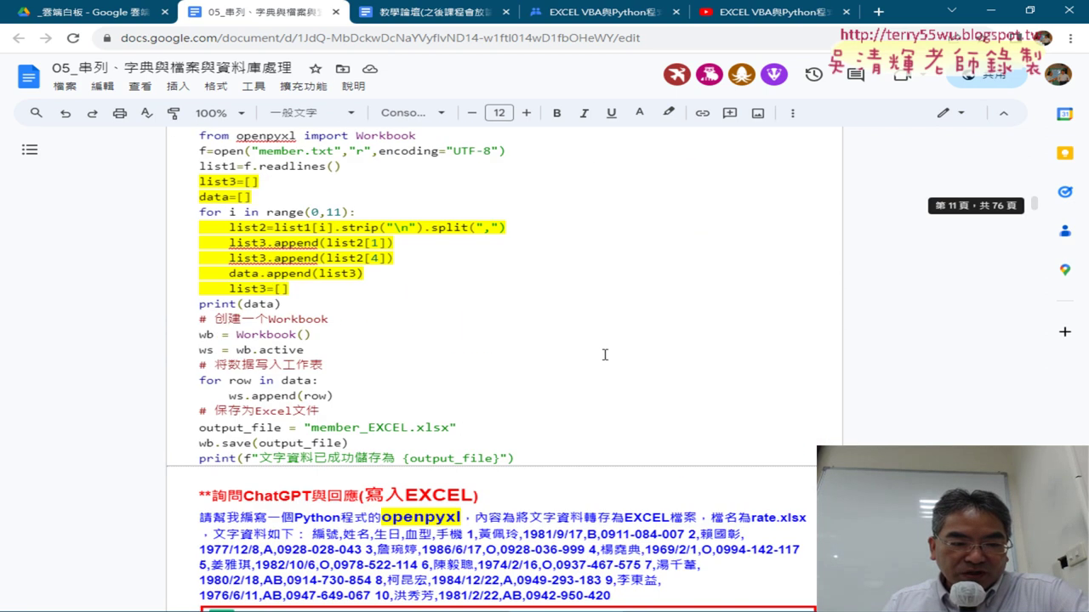
scroll(605, 354, "up", 4)
scroll(604, 355, "up", 2)
scroll(606, 348, "up", 3)
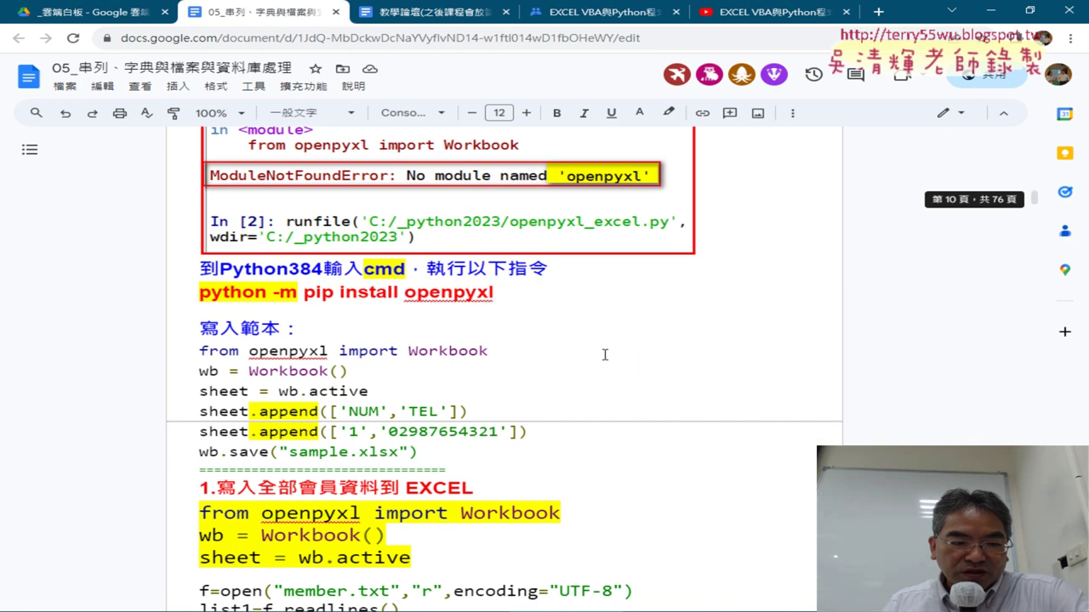
scroll(608, 336, "down", 3)
left_click_drag(475, 318, 201, 212)
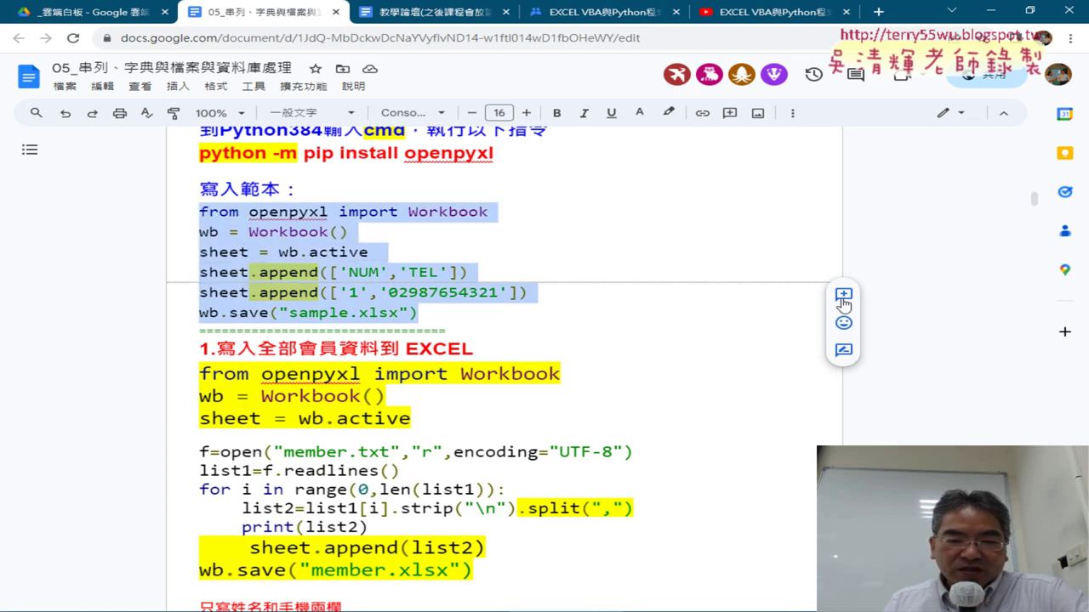
mouse_move(1033, 202)
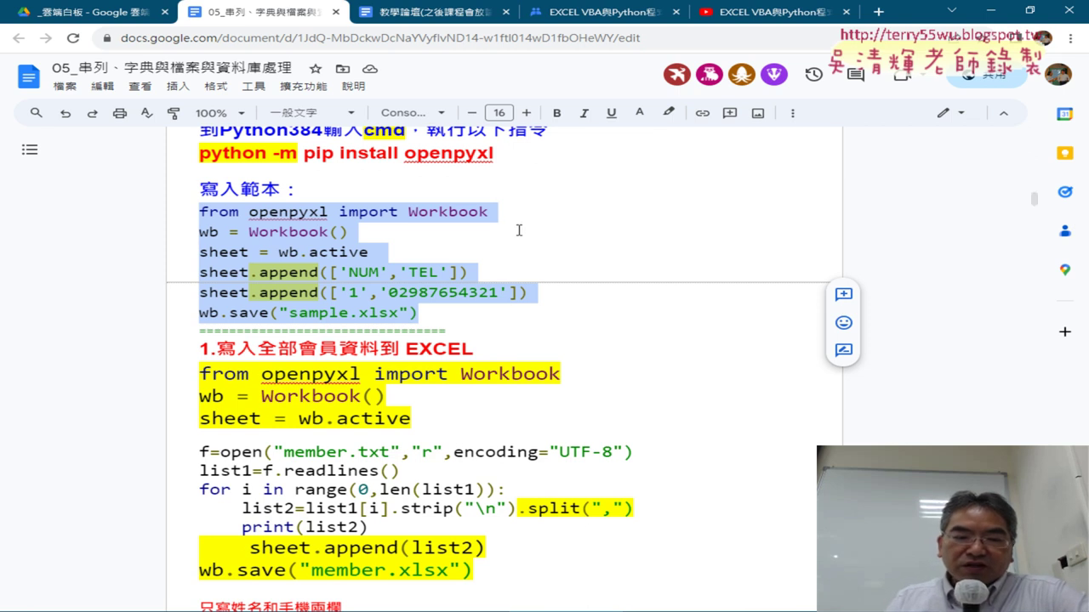
Select just the word Workbook in the 'from openpyxl import Workbook' line.
left_click(493, 223)
left_click_drag(408, 212, 491, 215)
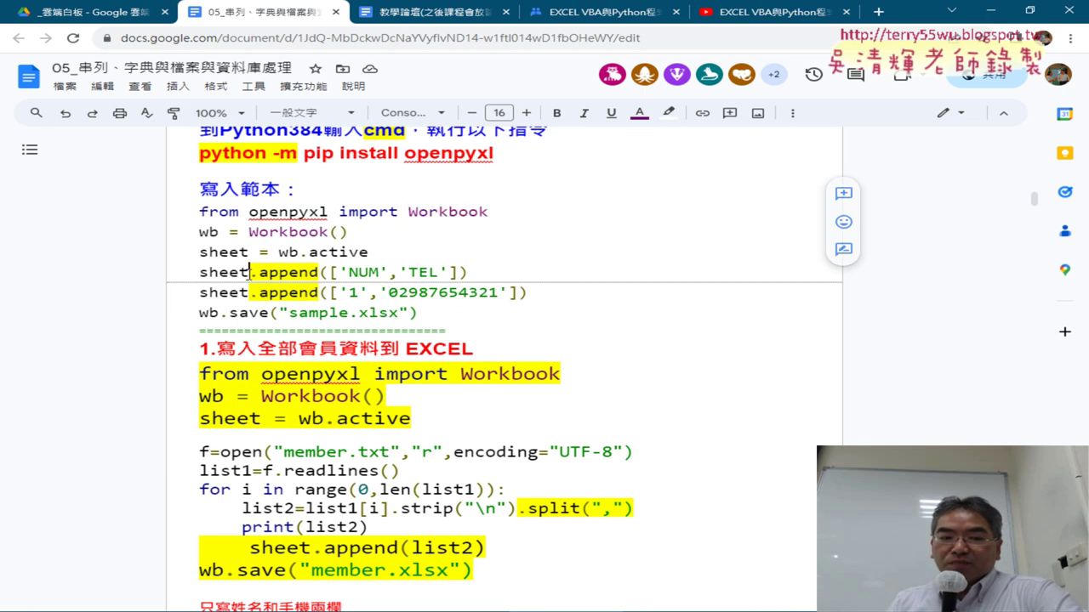
left_click_drag(250, 272, 323, 272)
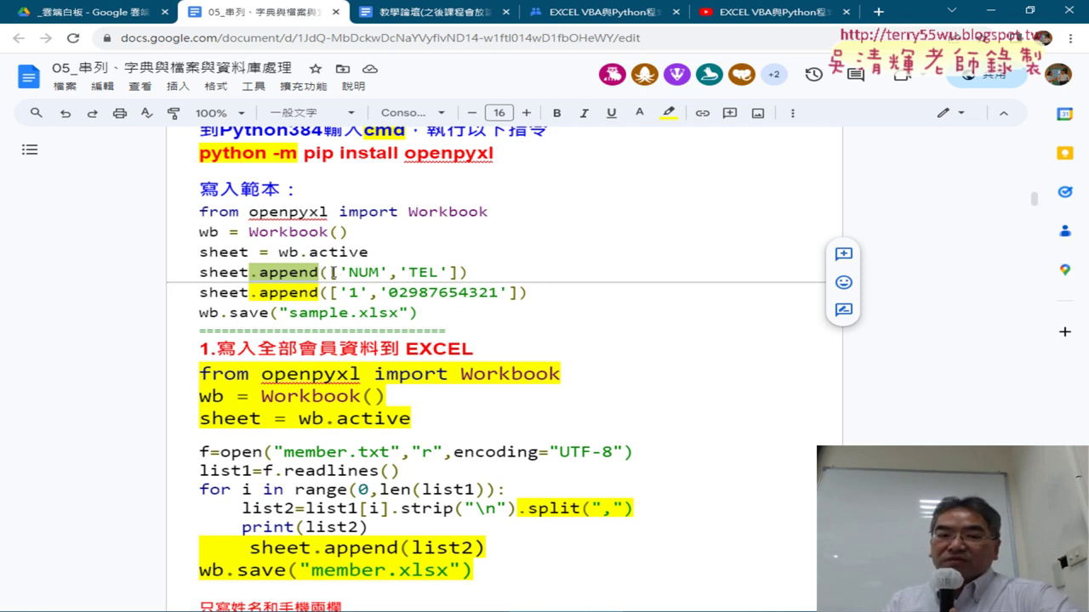
left_click_drag(331, 272, 455, 272)
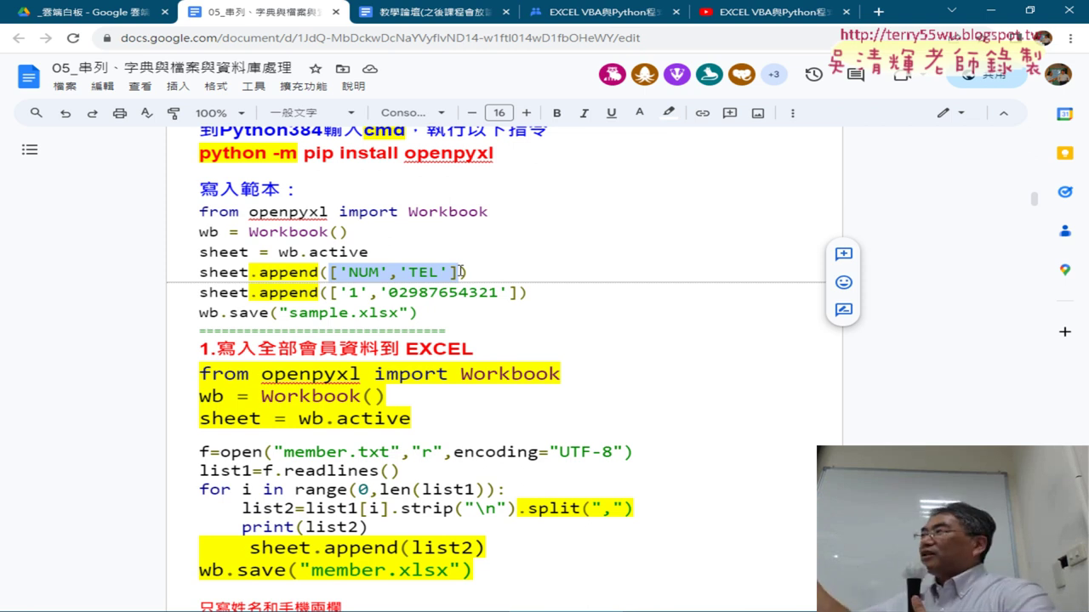
Select the sample code block from 'from openpyxl import Workbook' to 'wb.save("sample.xlsx")'.
left_click_drag(496, 312, 198, 210)
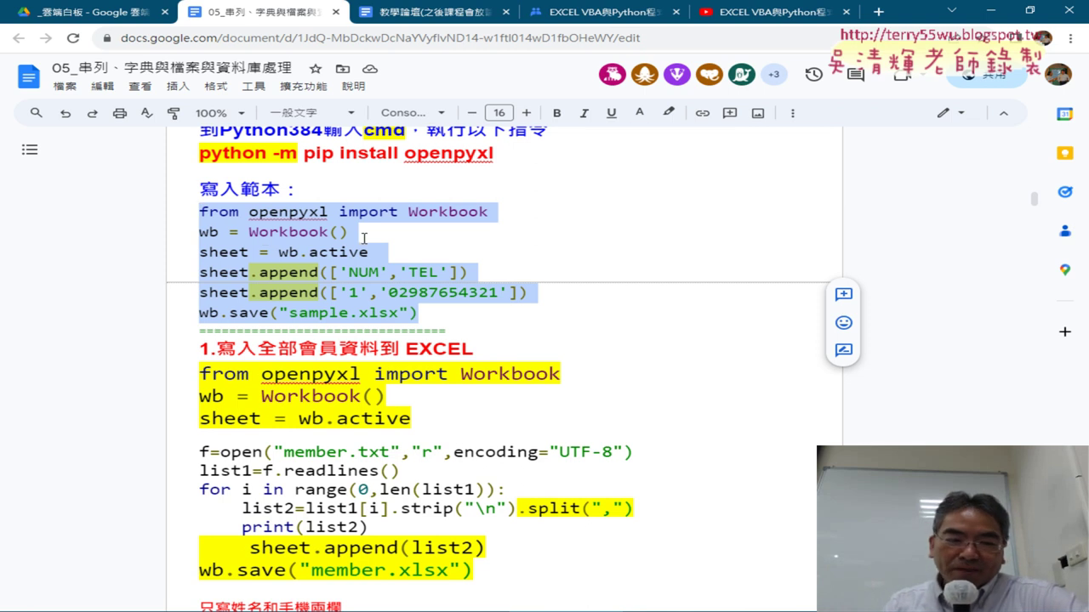
On the wb = Workbook() line, select Workbook() and then the variable wb.
left_click(364, 238)
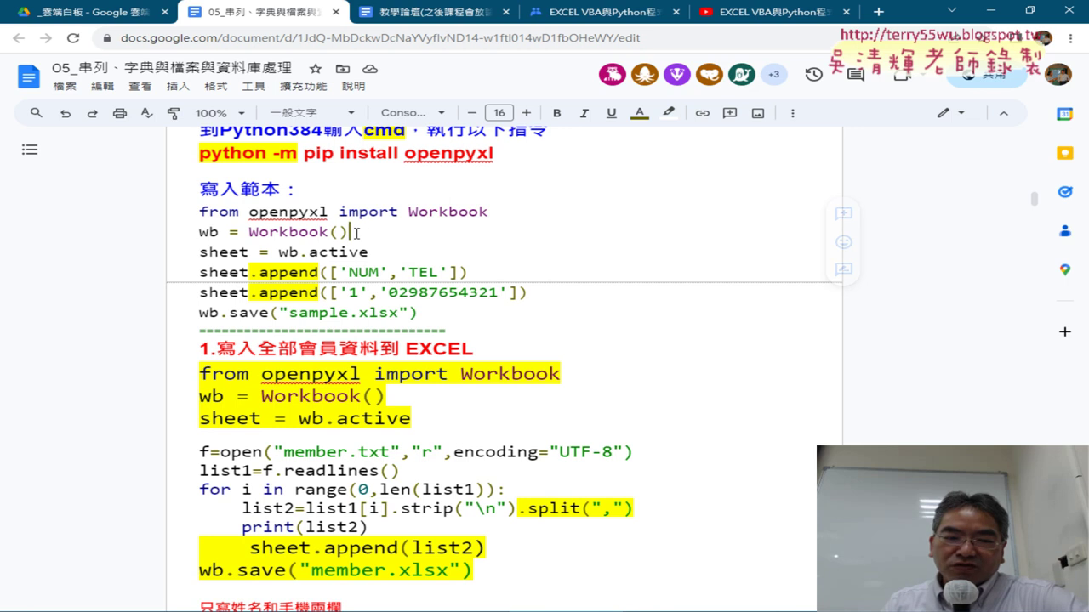
left_click_drag(356, 233, 249, 232)
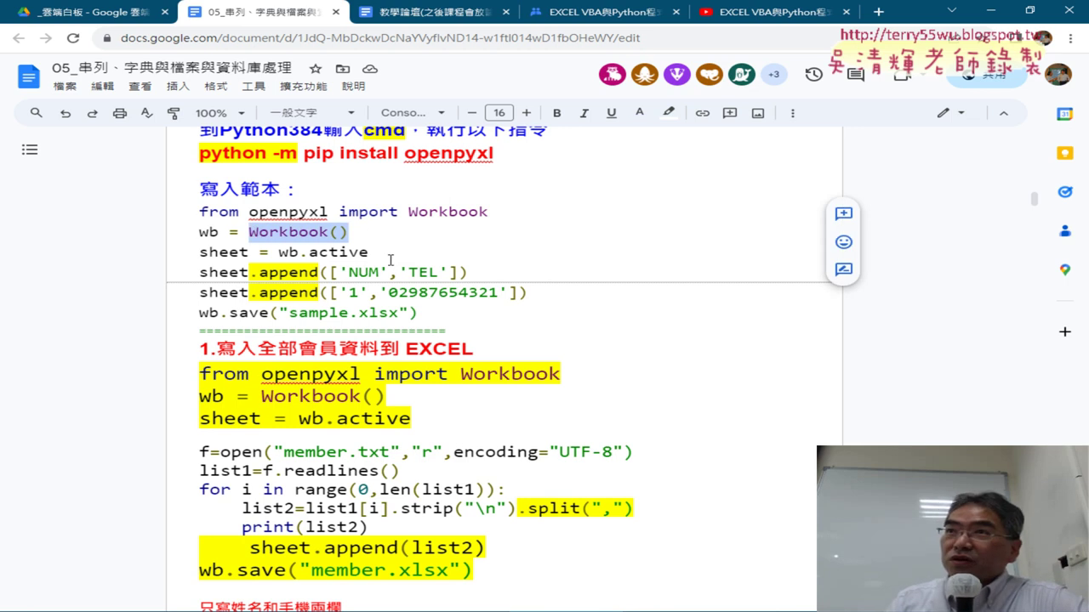
left_click_drag(220, 232, 201, 232)
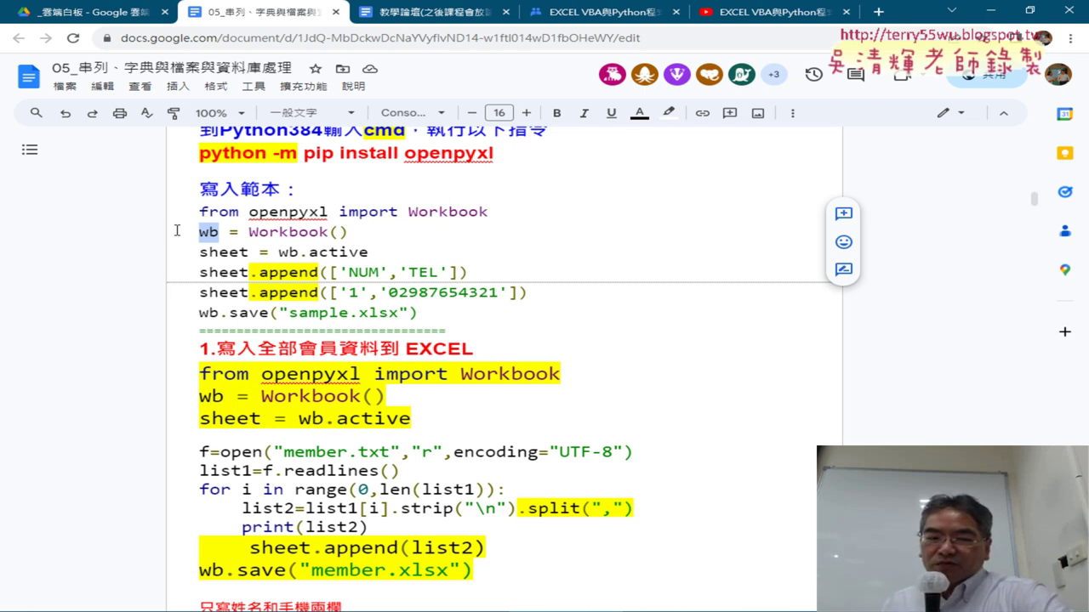
Select the sample's first three lines, then the matching three setup lines of the section 1 member script.
scroll(389, 256, "down", 1)
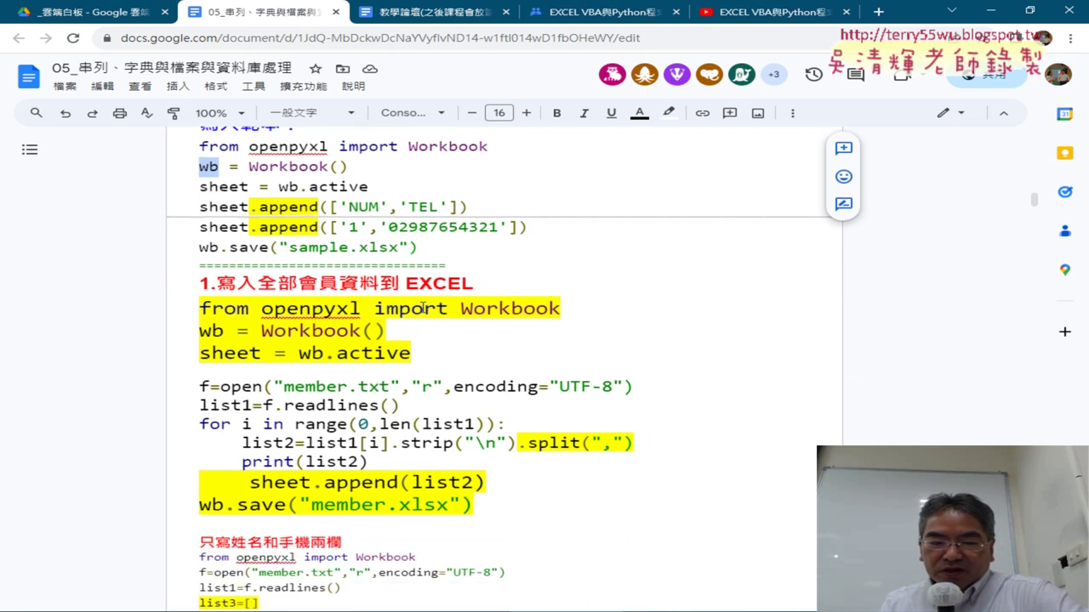
scroll(389, 256, "down", 2)
scroll(390, 256, "up", 2)
scroll(390, 256, "up", 1)
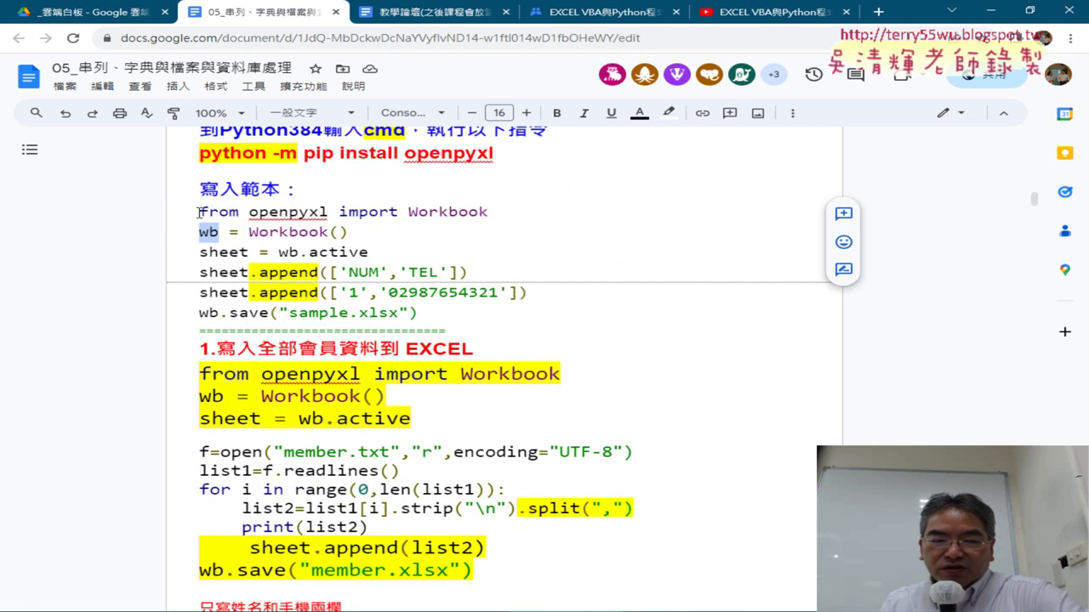
left_click_drag(198, 212, 492, 249)
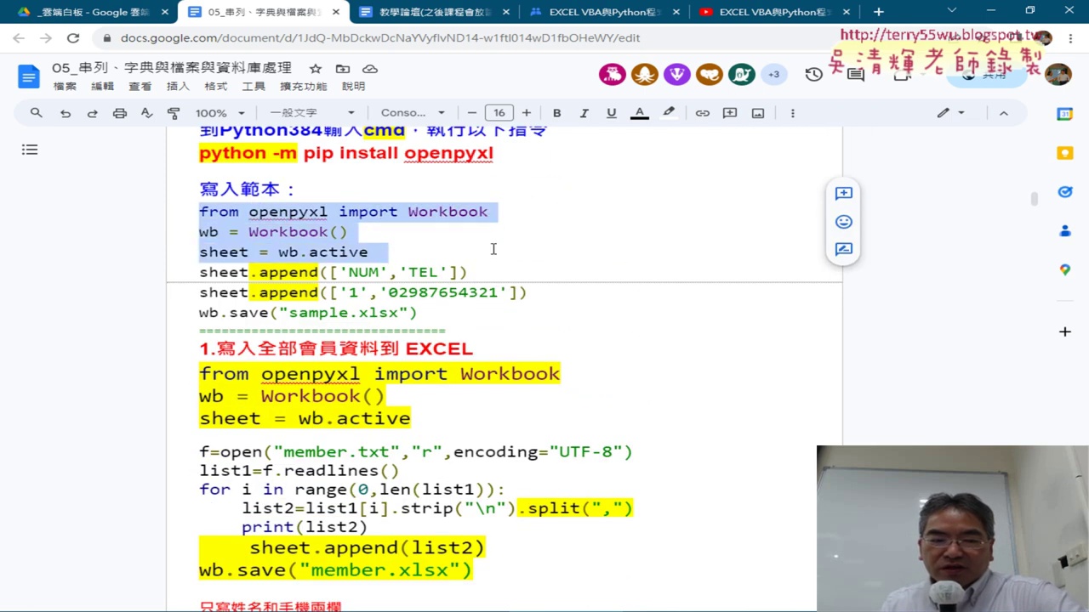
left_click_drag(431, 428, 201, 374)
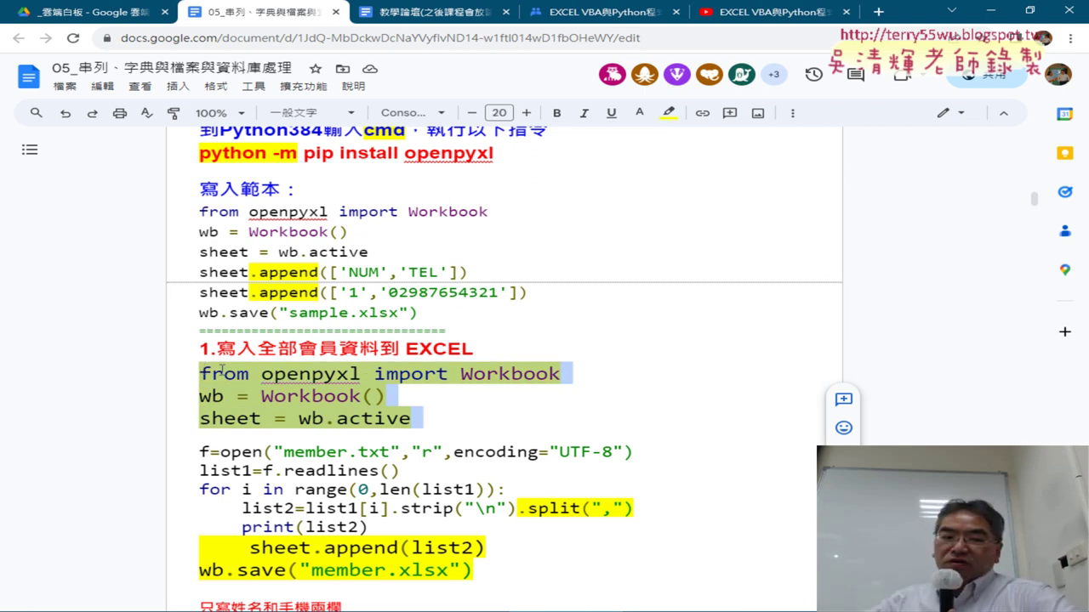
left_click(337, 374)
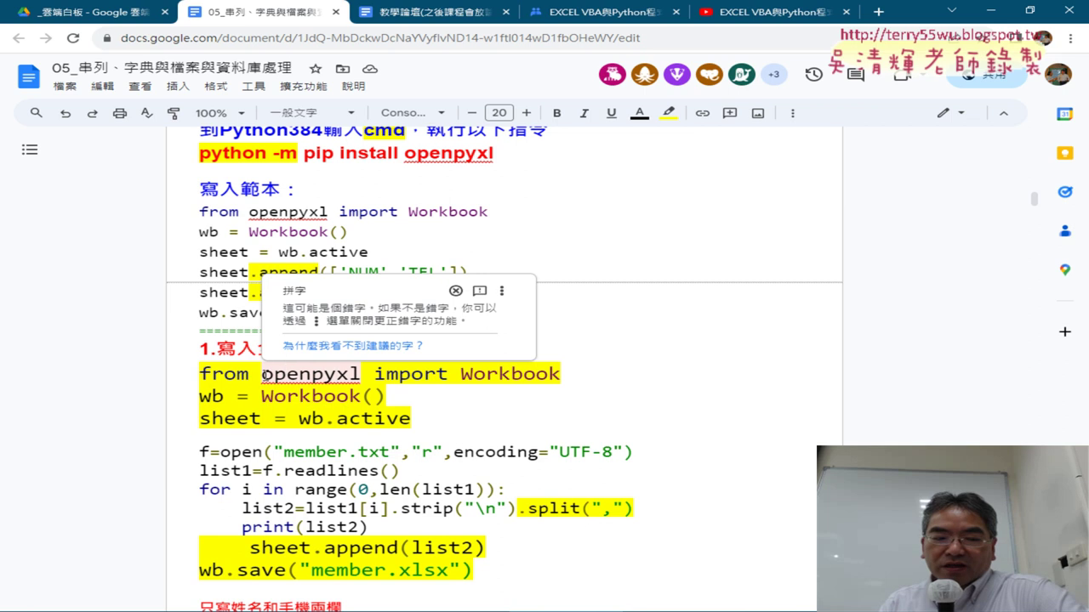
left_click_drag(263, 374, 362, 374)
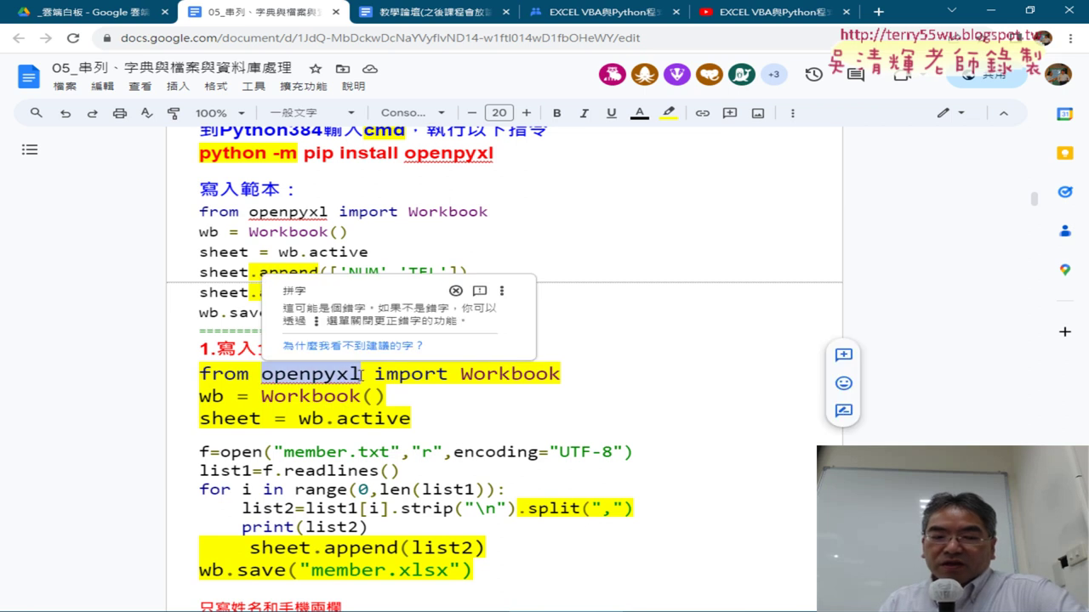
left_click_drag(460, 374, 575, 374)
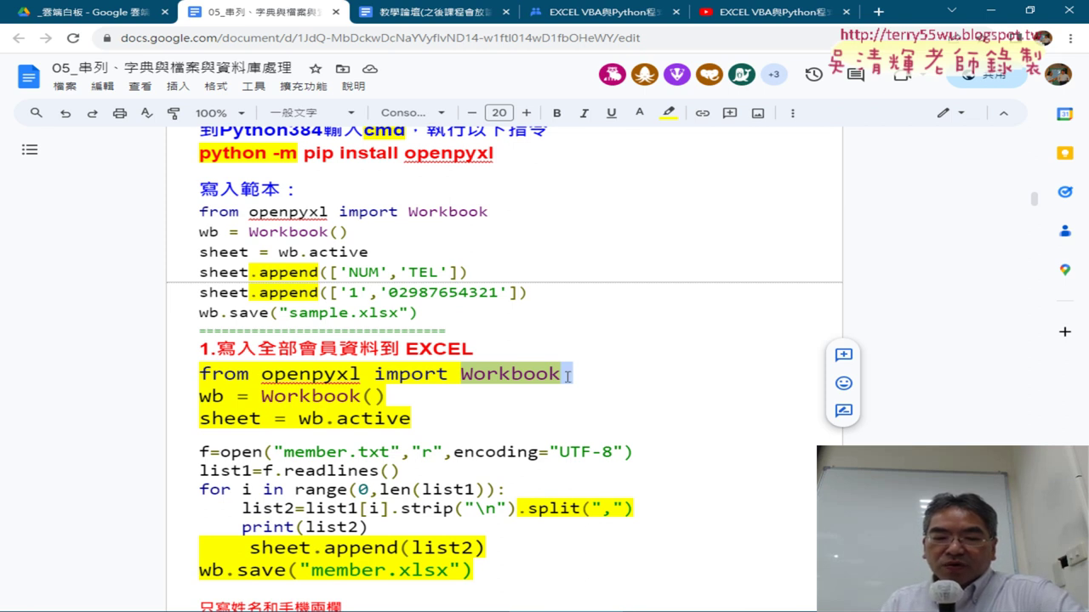
double_click(206, 395)
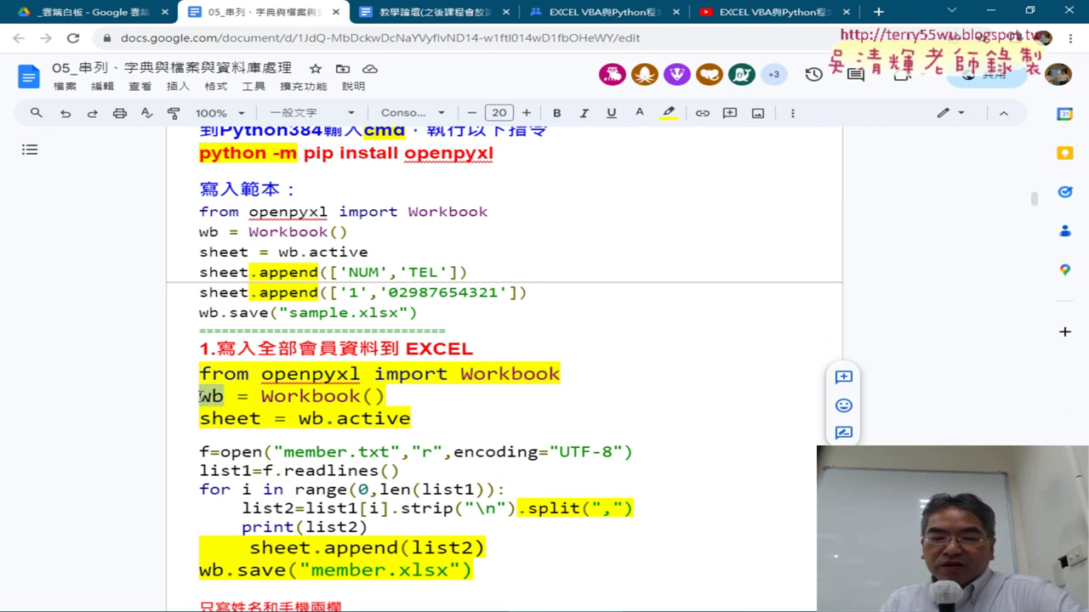
left_click_drag(298, 417, 339, 419)
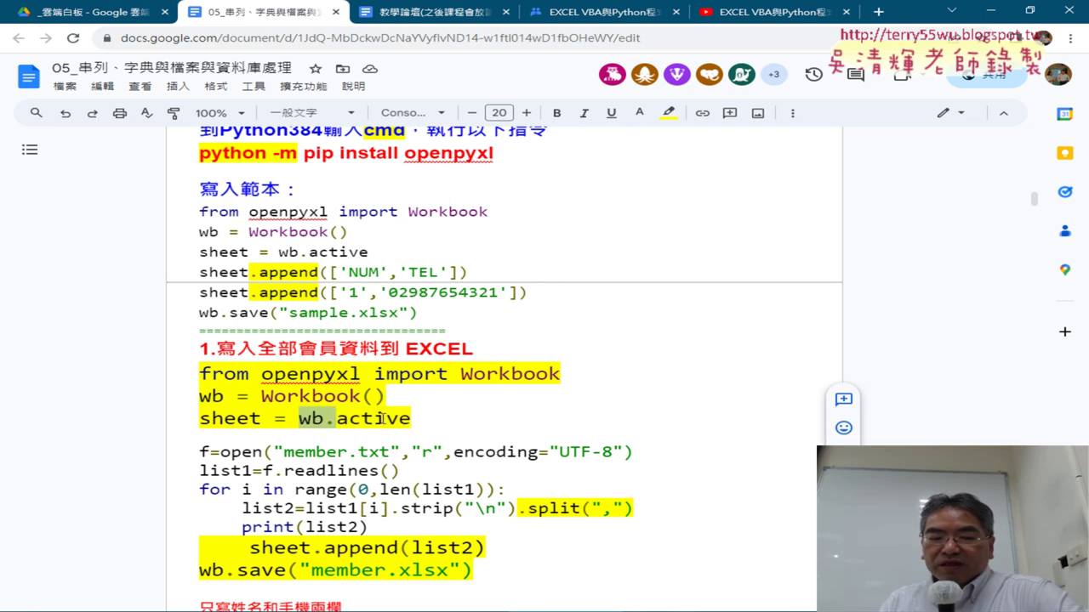
left_click_drag(423, 418, 328, 420)
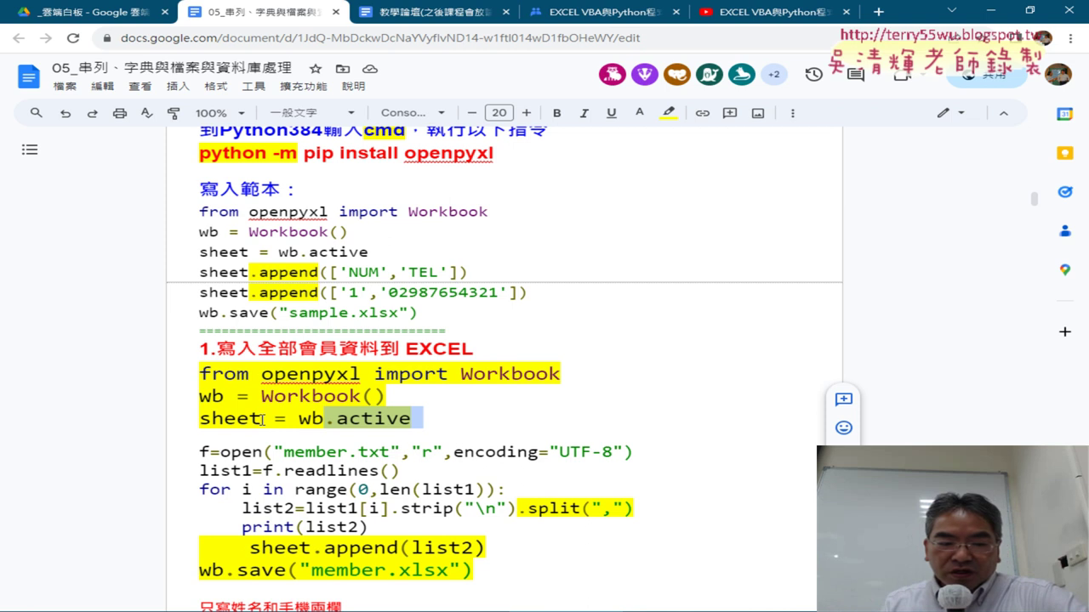
left_click_drag(262, 419, 194, 419)
left_click_drag(421, 418, 299, 419)
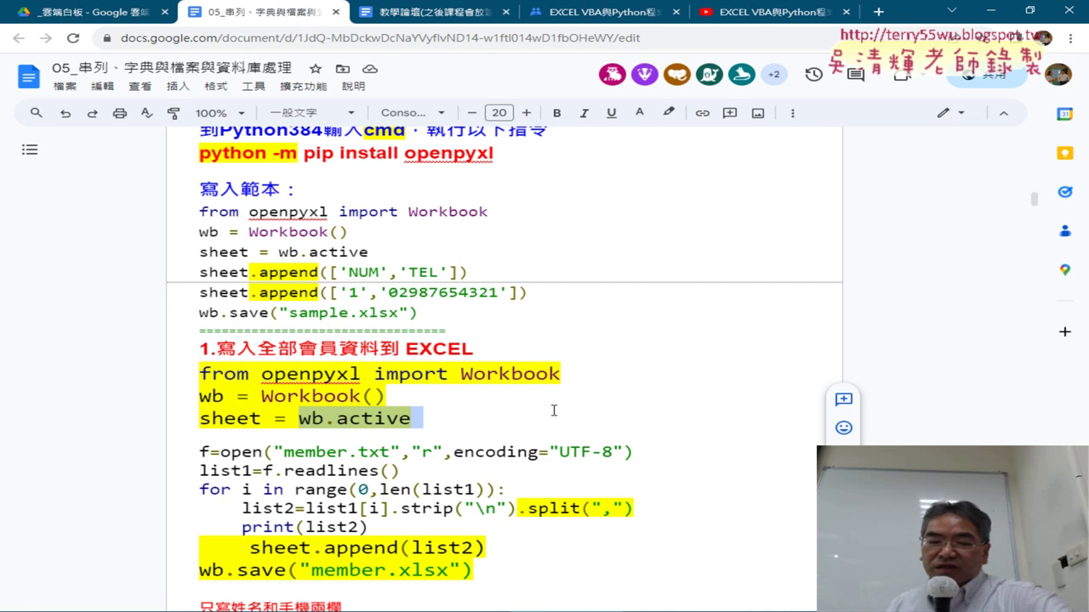
scroll(642, 403, "down", 1)
scroll(642, 402, "down", 5)
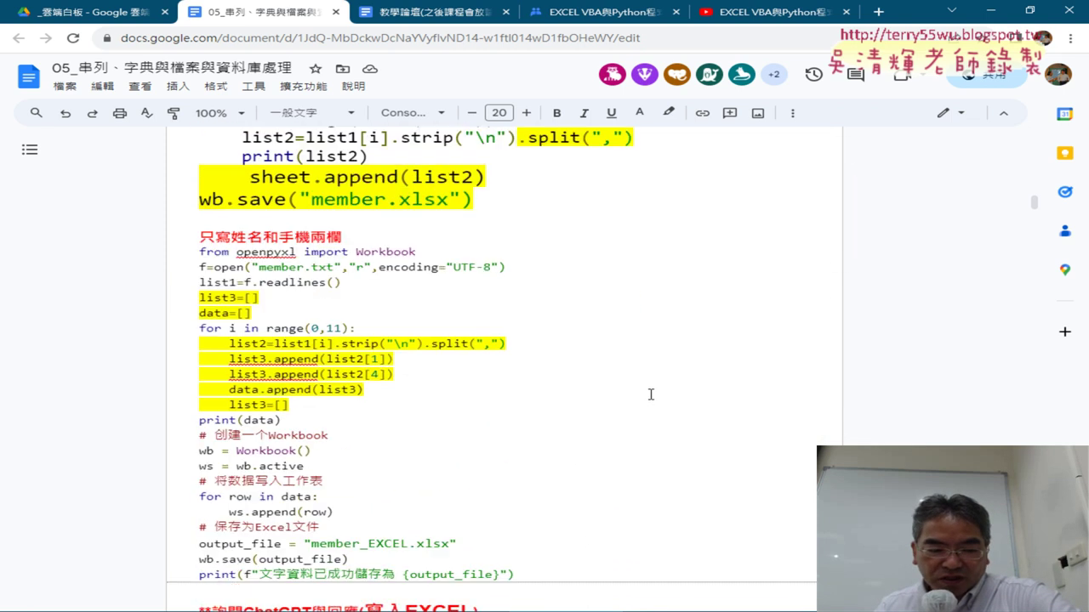
scroll(646, 398, "down", 3)
scroll(654, 393, "down", 1)
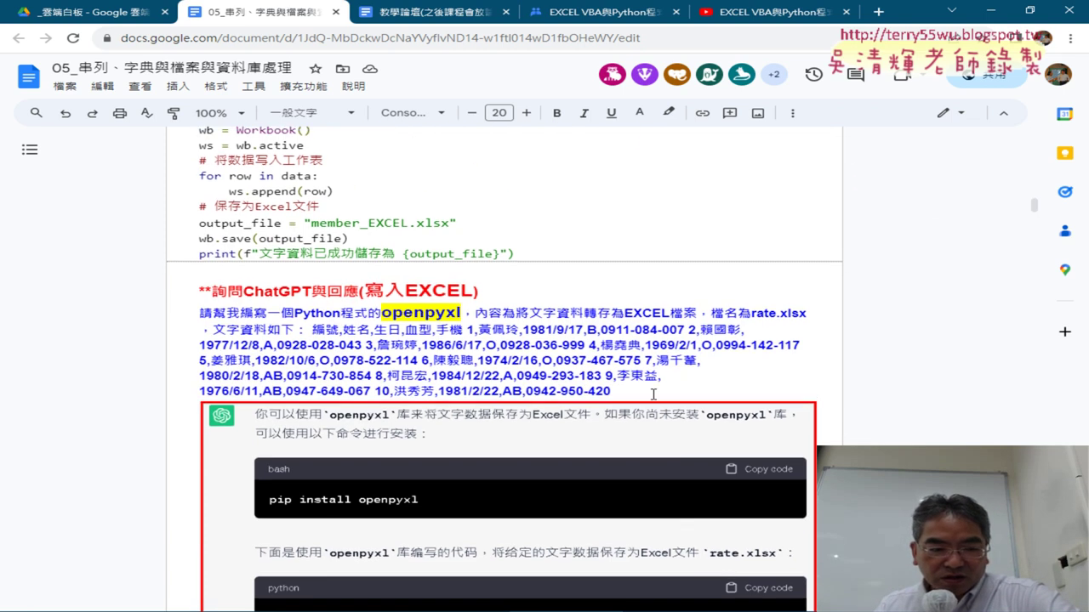
scroll(654, 393, "down", 4)
scroll(653, 393, "down", 1)
scroll(653, 394, "down", 4)
scroll(653, 394, "down", 2)
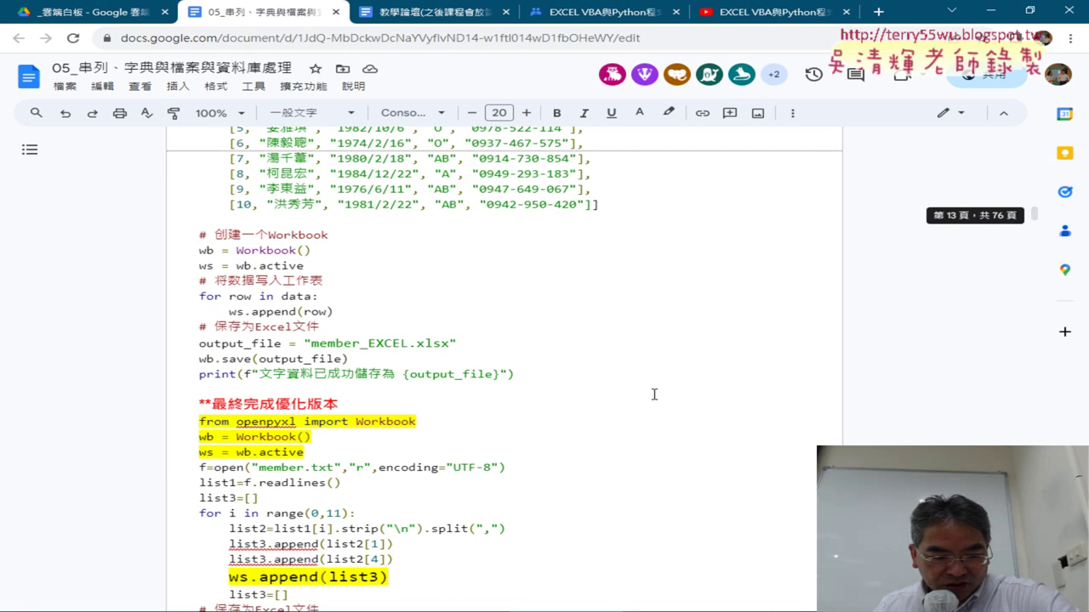
scroll(653, 394, "down", 3)
scroll(654, 398, "down", 3)
scroll(654, 397, "down", 4)
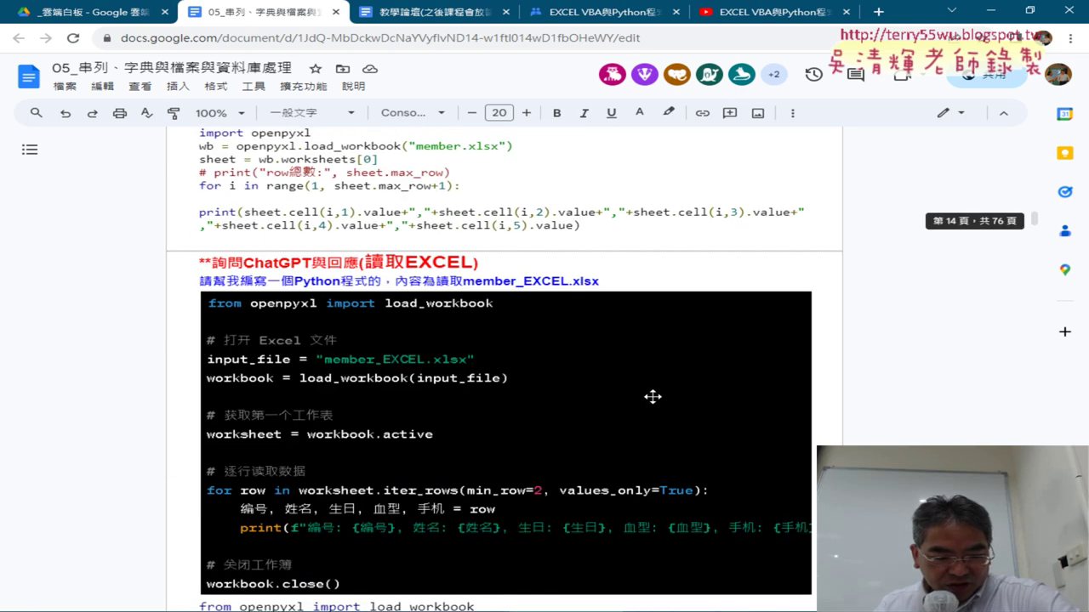
scroll(654, 398, "down", 2)
scroll(654, 399, "down", 3)
scroll(655, 401, "down", 1)
scroll(654, 402, "up", 4)
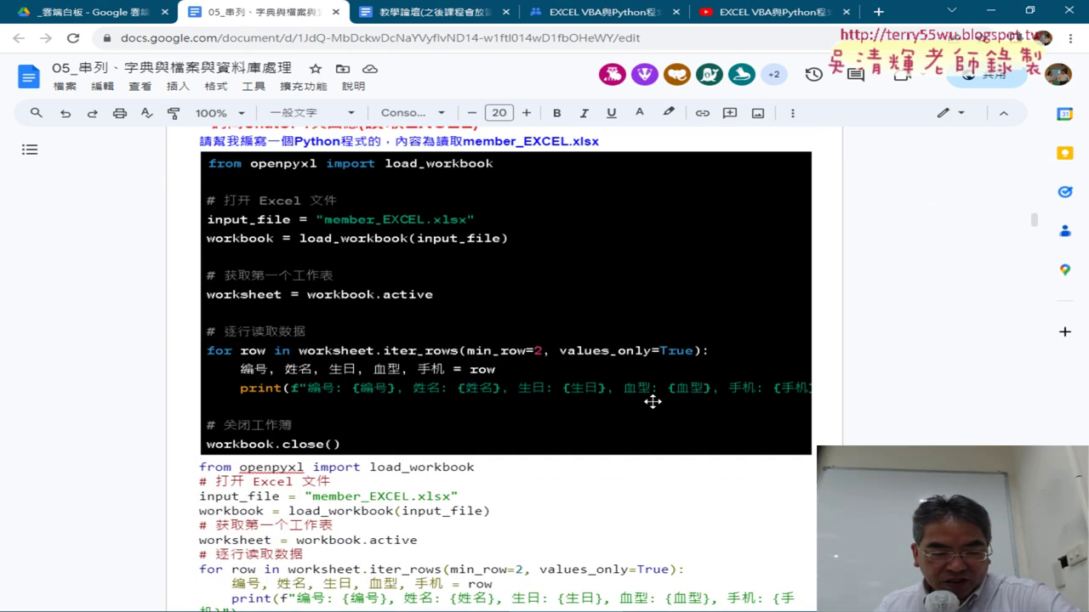
scroll(654, 402, "up", 4)
scroll(654, 401, "up", 2)
scroll(654, 402, "up", 3)
scroll(655, 401, "up", 4)
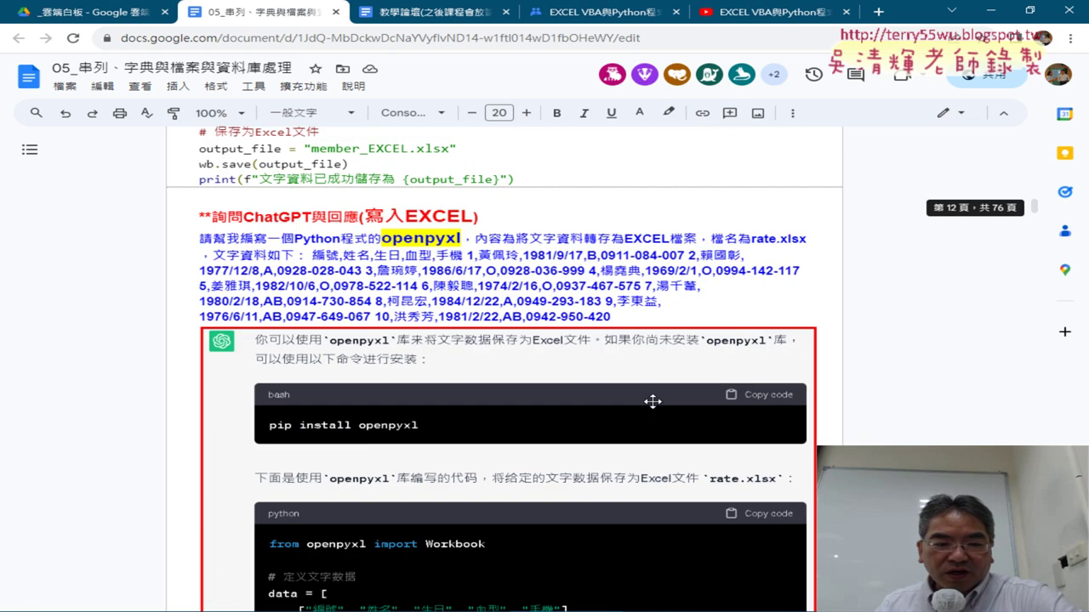
scroll(654, 401, "up", 3)
scroll(638, 383, "up", 2)
scroll(628, 369, "up", 2)
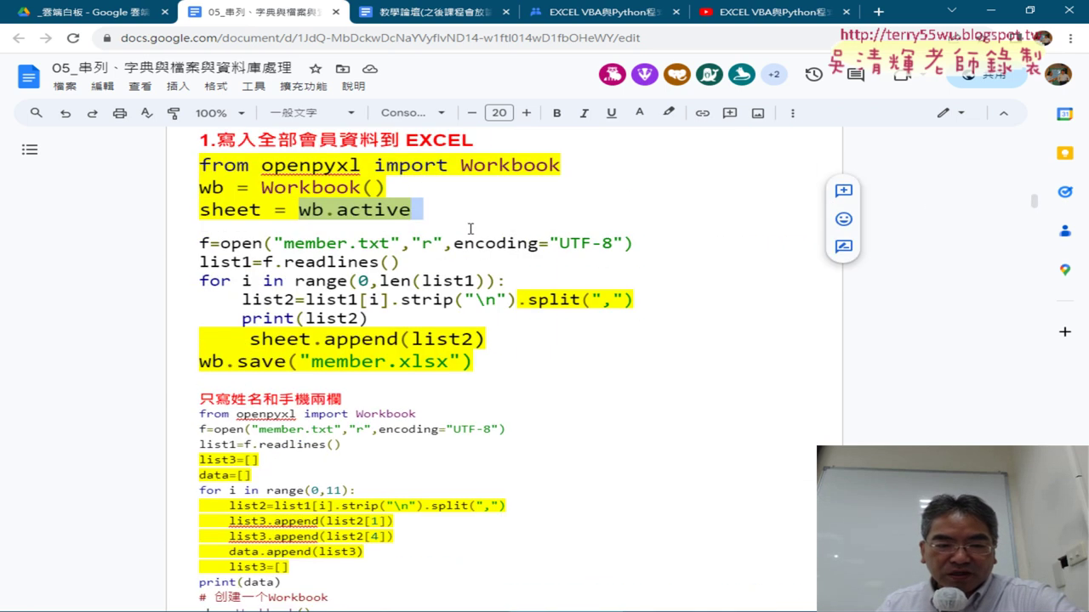
left_click_drag(427, 210, 192, 161)
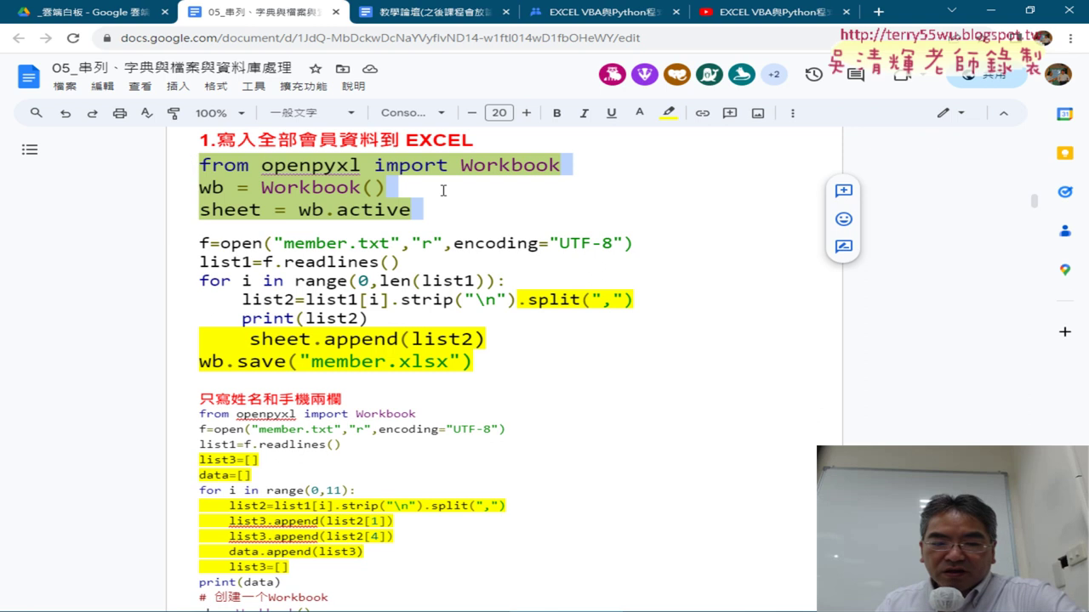
scroll(443, 190, "up", 3)
left_click_drag(418, 312, 196, 293)
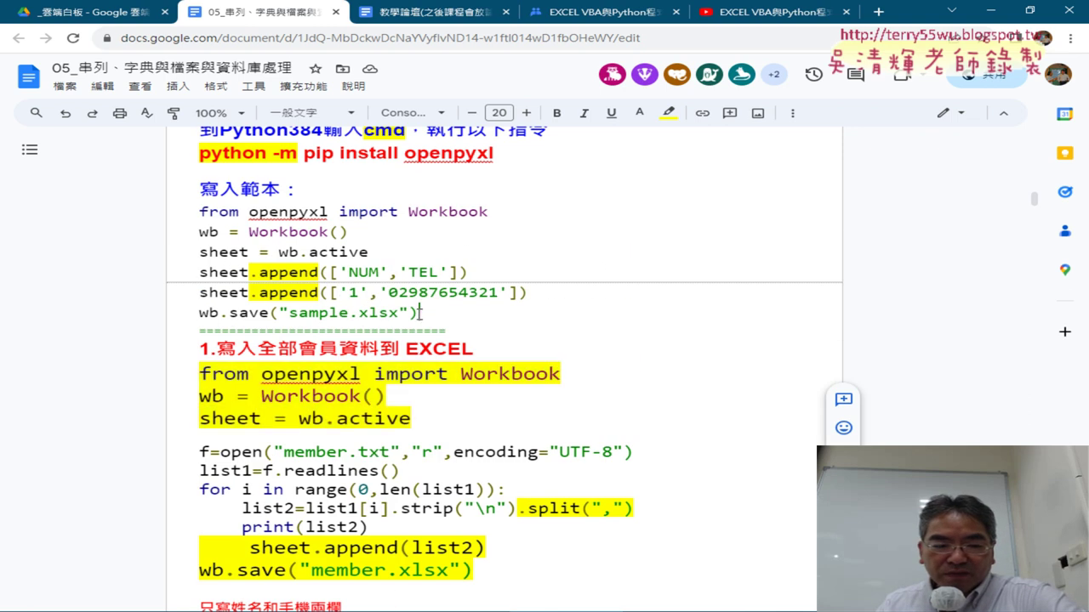
scroll(451, 320, "down", 2)
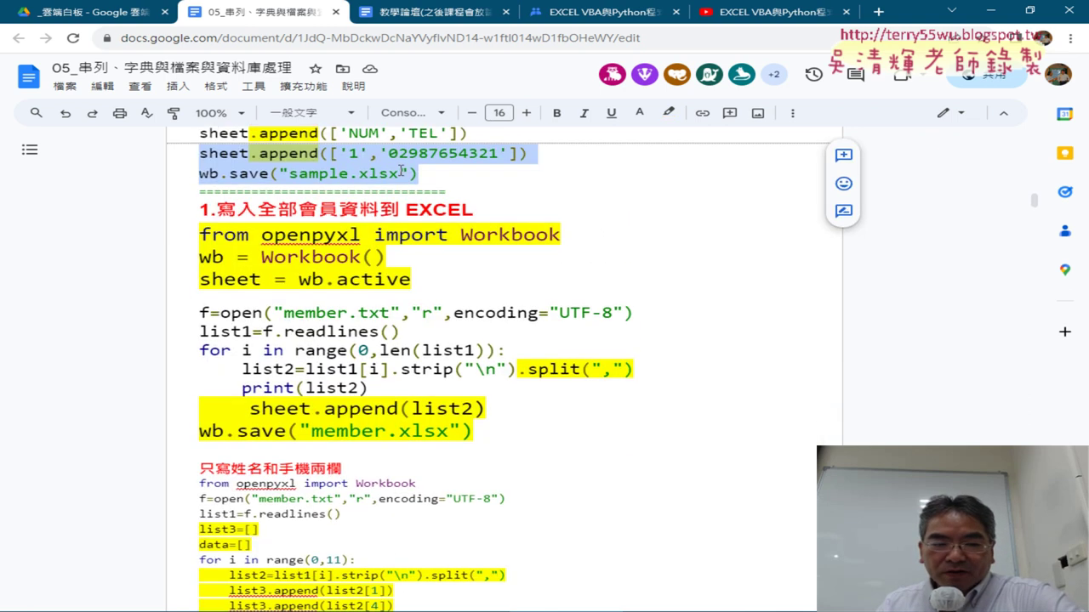
left_click_drag(485, 432, 171, 407)
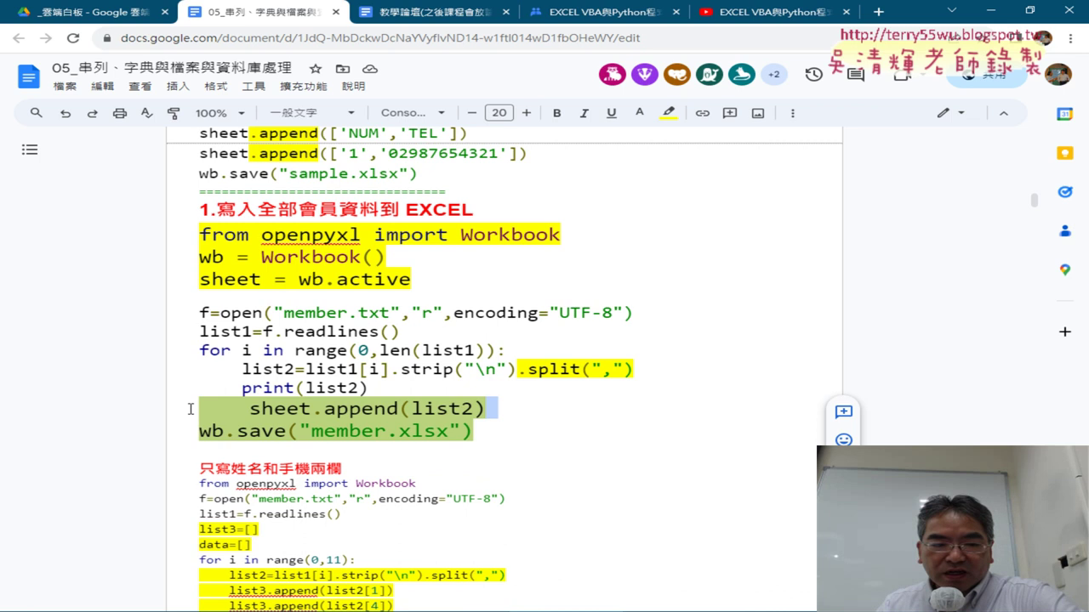
scroll(427, 253, "up", 1)
left_click_drag(418, 244, 199, 223)
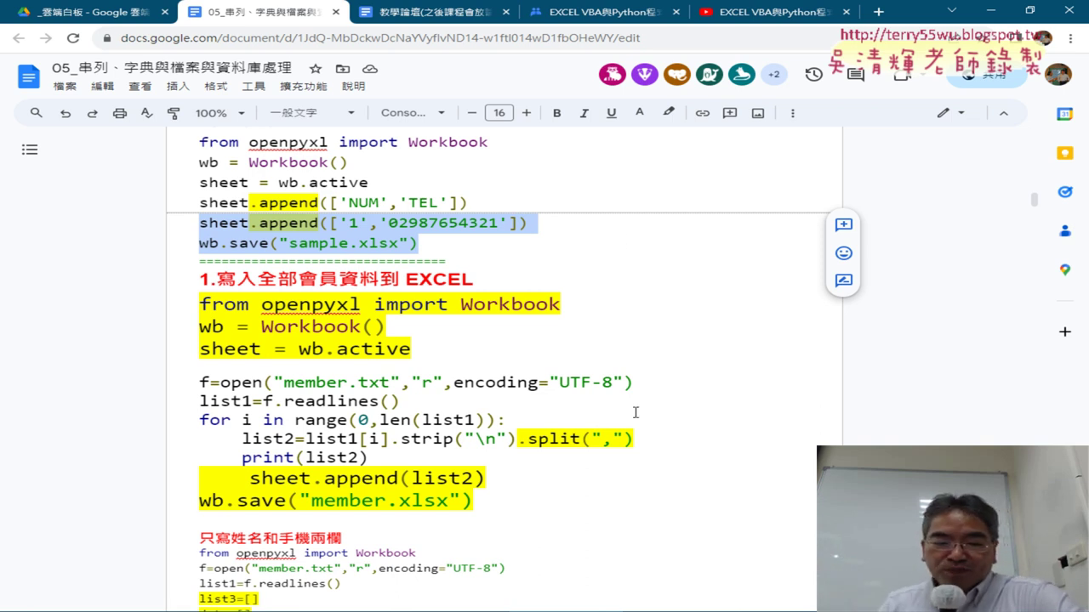
left_click_drag(285, 377, 387, 377)
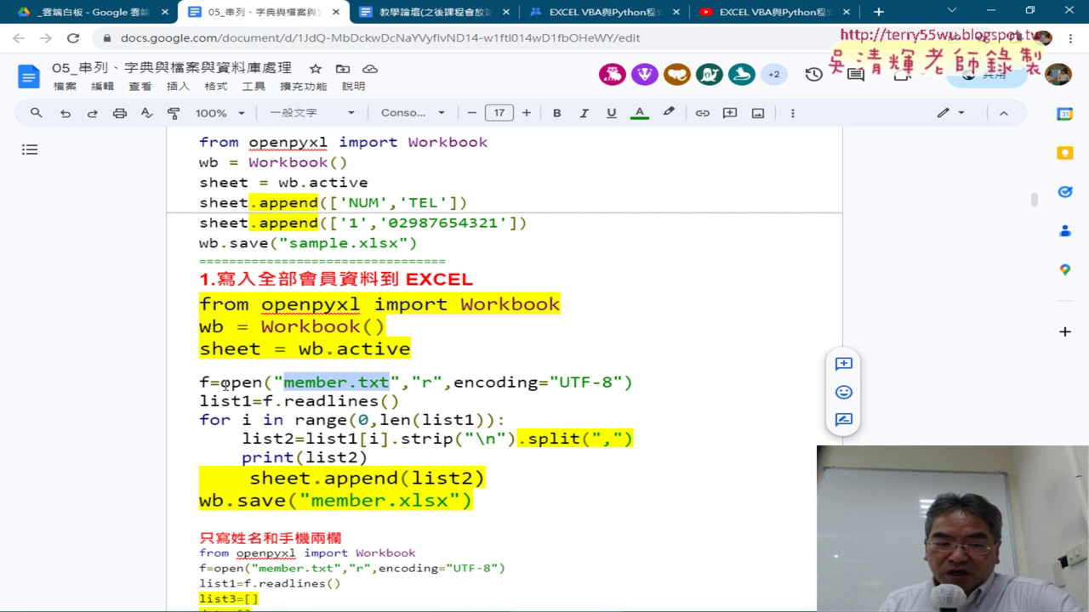
left_click_drag(220, 382, 446, 385)
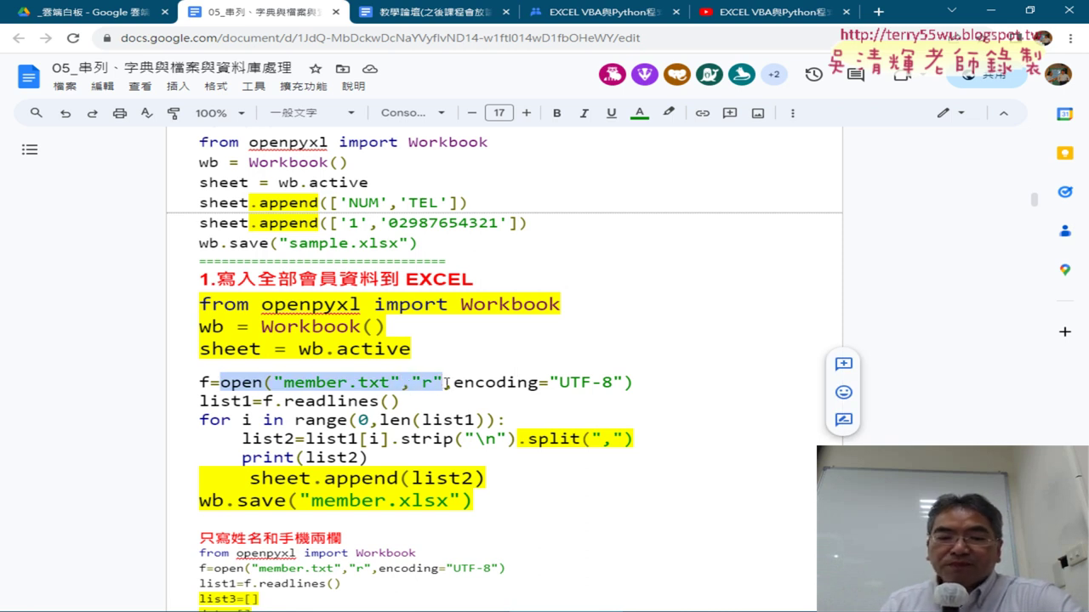
left_click(450, 383)
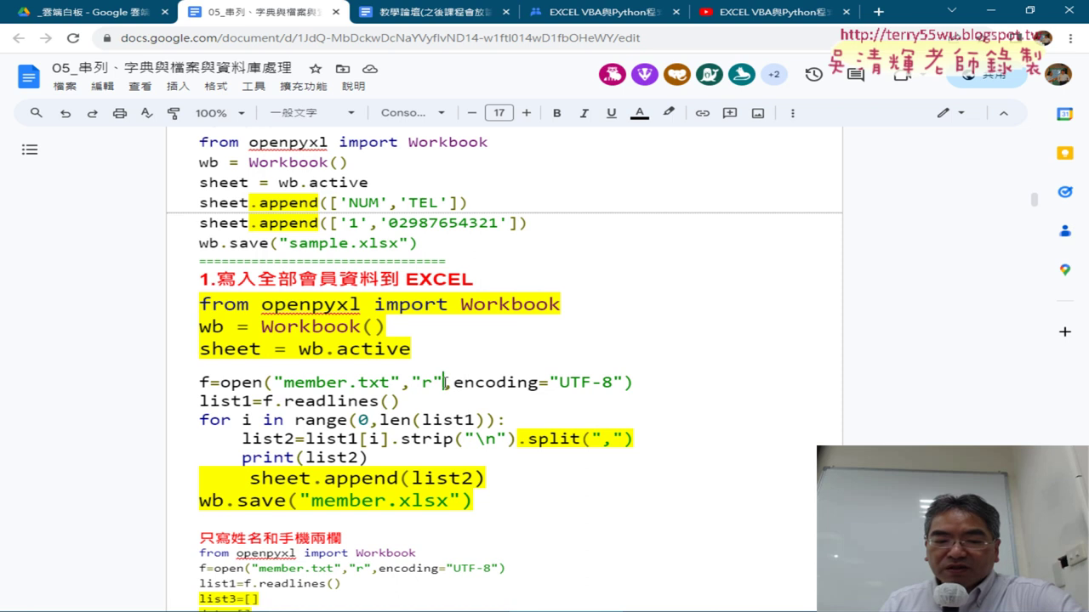
left_click_drag(445, 384, 617, 384)
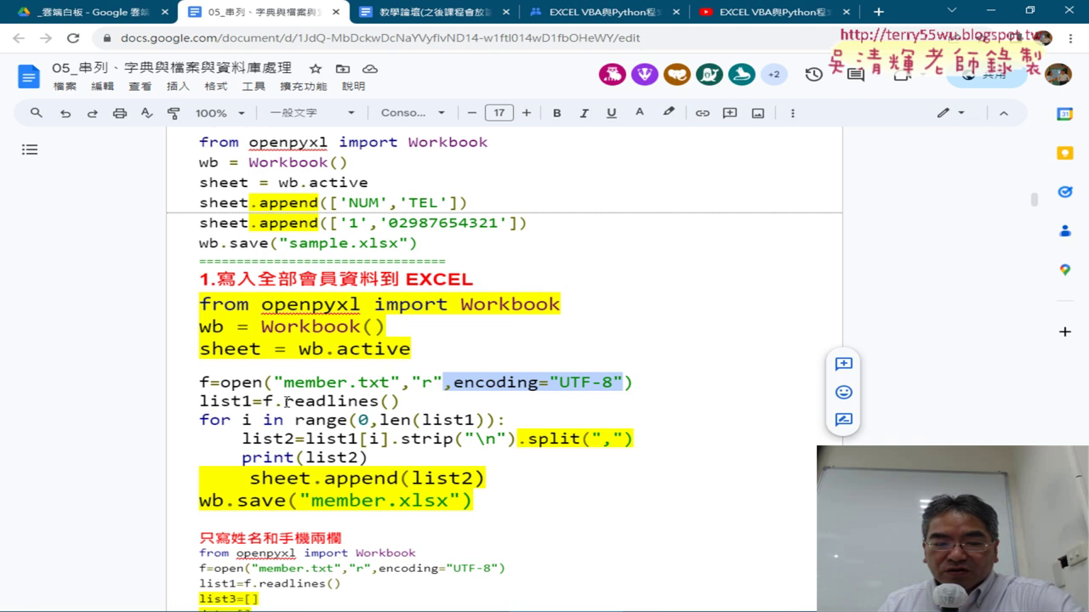
left_click_drag(285, 401, 403, 401)
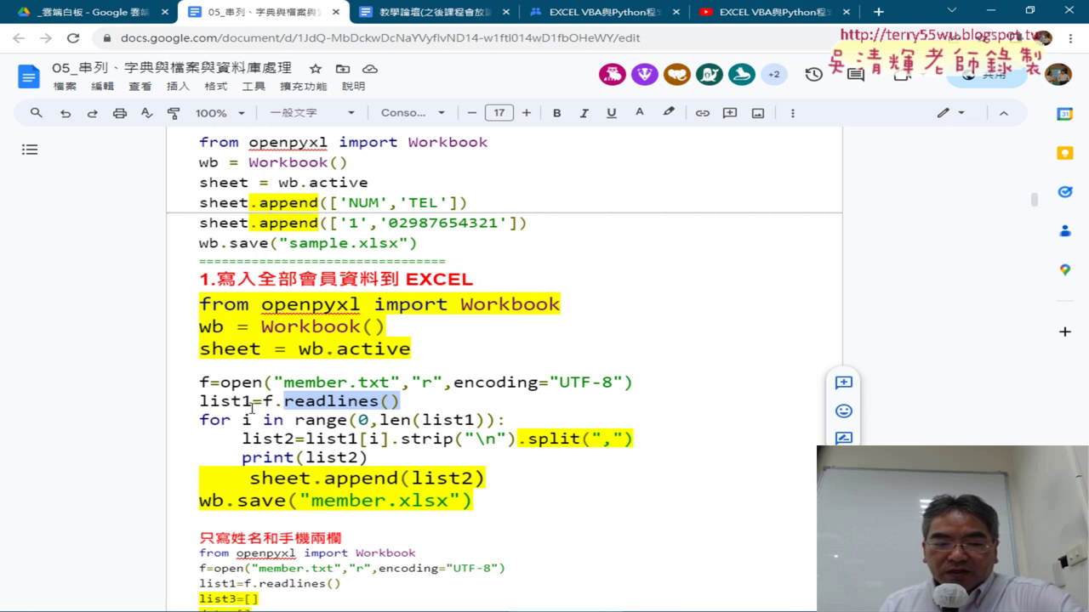
left_click_drag(253, 405, 201, 403)
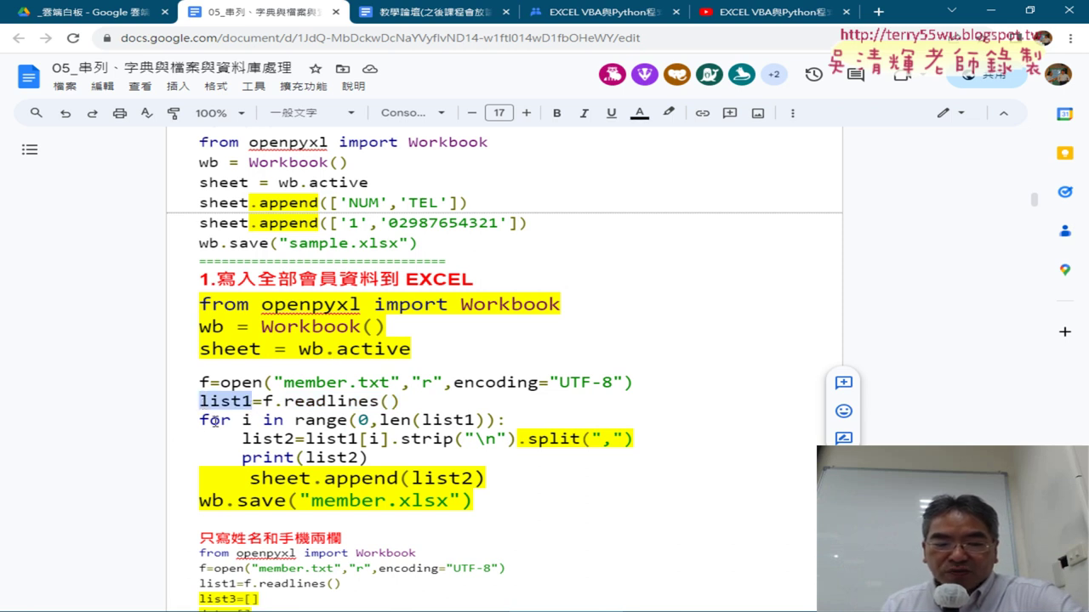
left_click_drag(199, 420, 371, 419)
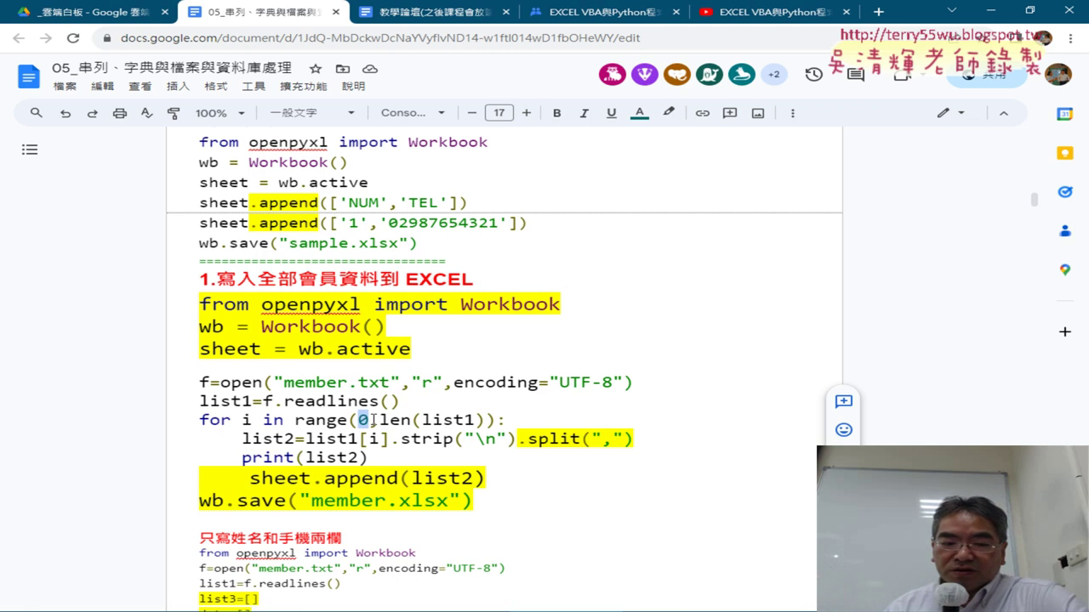
left_click_drag(380, 420, 489, 417)
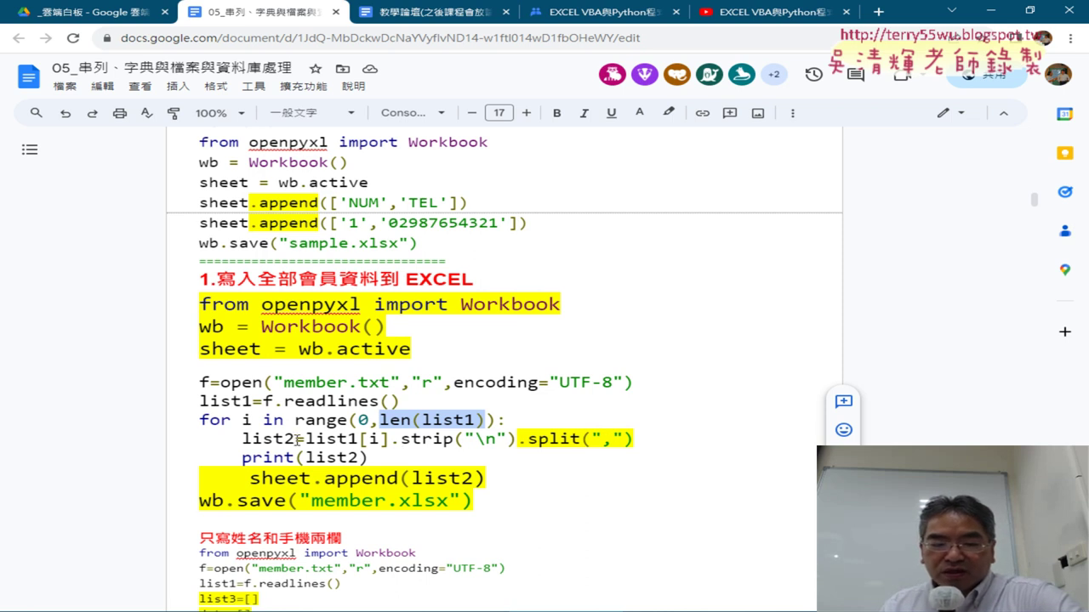
left_click_drag(296, 439, 243, 439)
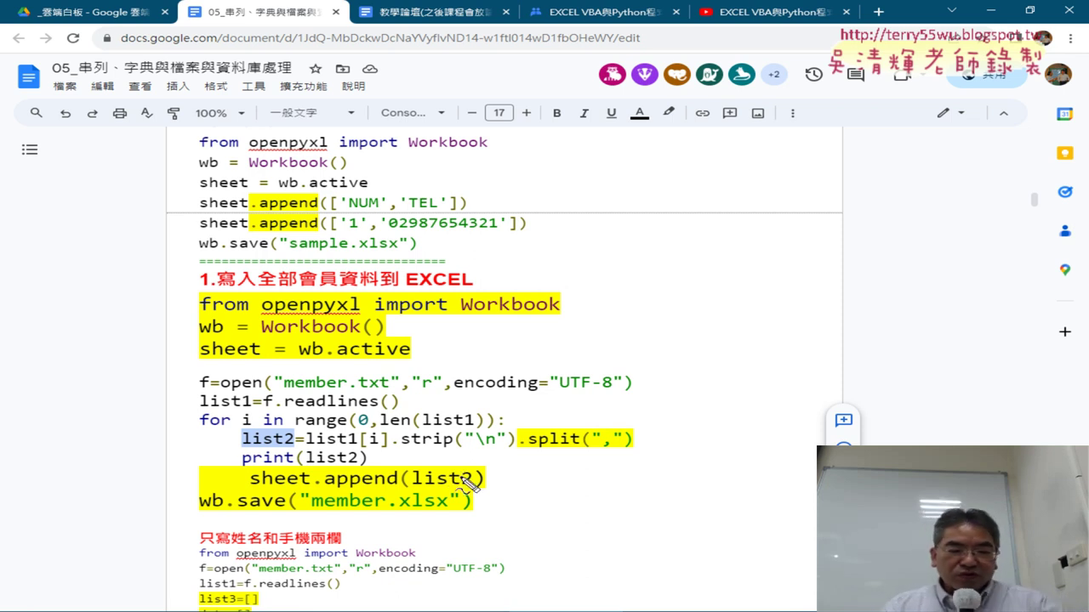
mouse_move(297, 451)
left_mouse_down()
mouse_move(297, 437)
mouse_move(442, 469)
mouse_move(466, 458)
left_mouse_up()
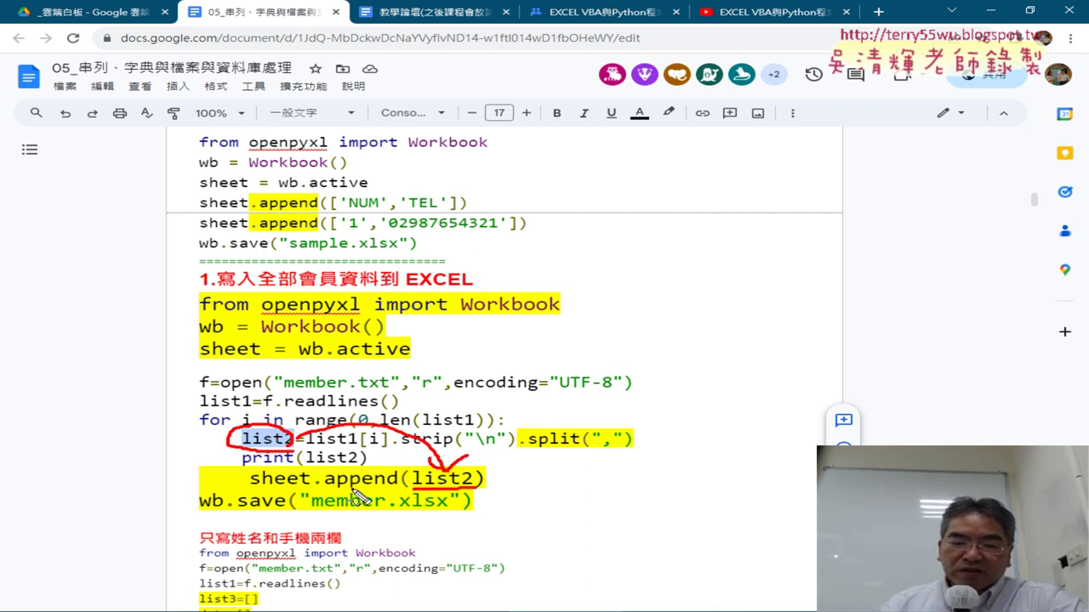
Show 會員_EXCEL.py in Spyder, then return to C:\Python384 and select member.xlsx.
key("Escape")
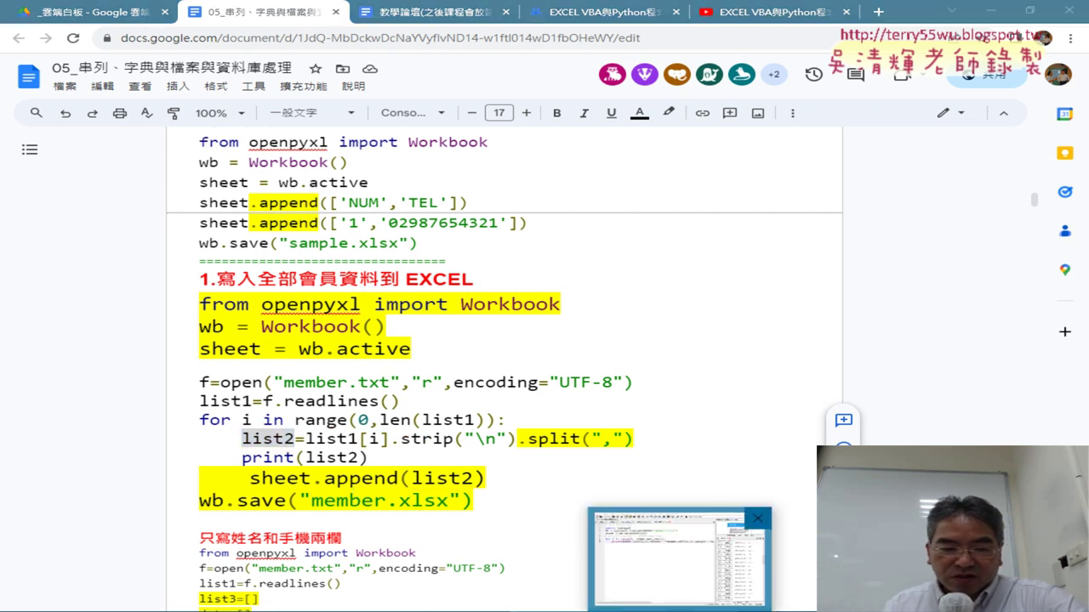
key("alt+Tab")
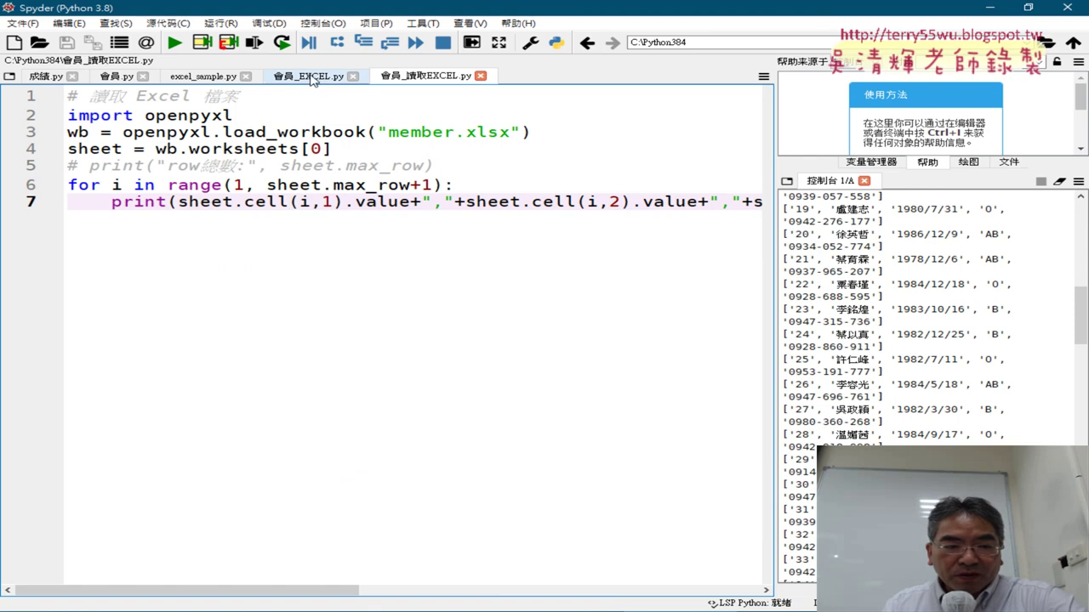
left_click(306, 76)
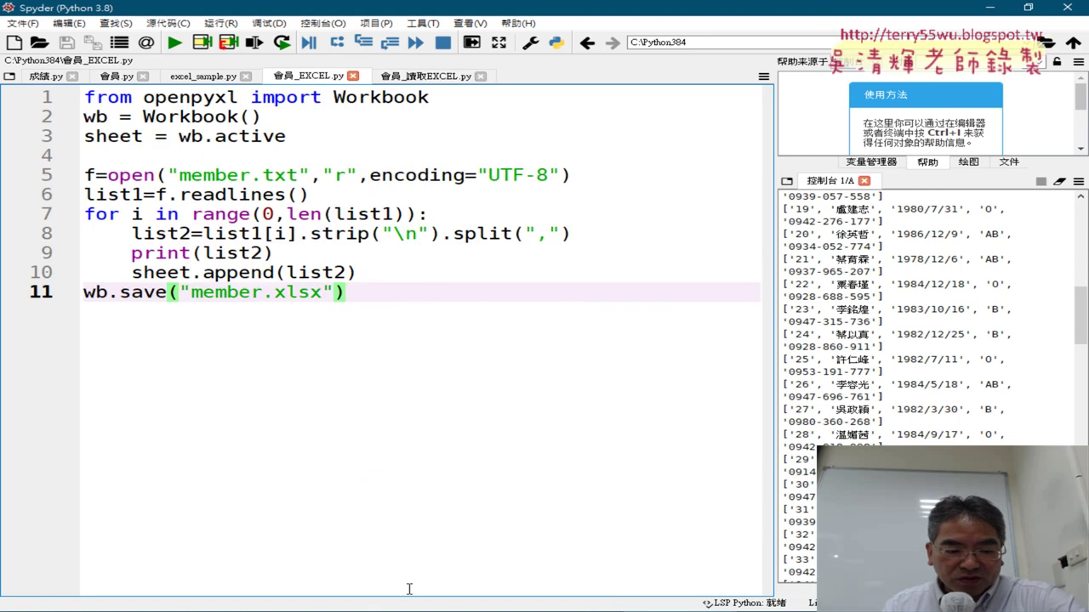
key("alt+Tab")
left_click(536, 332)
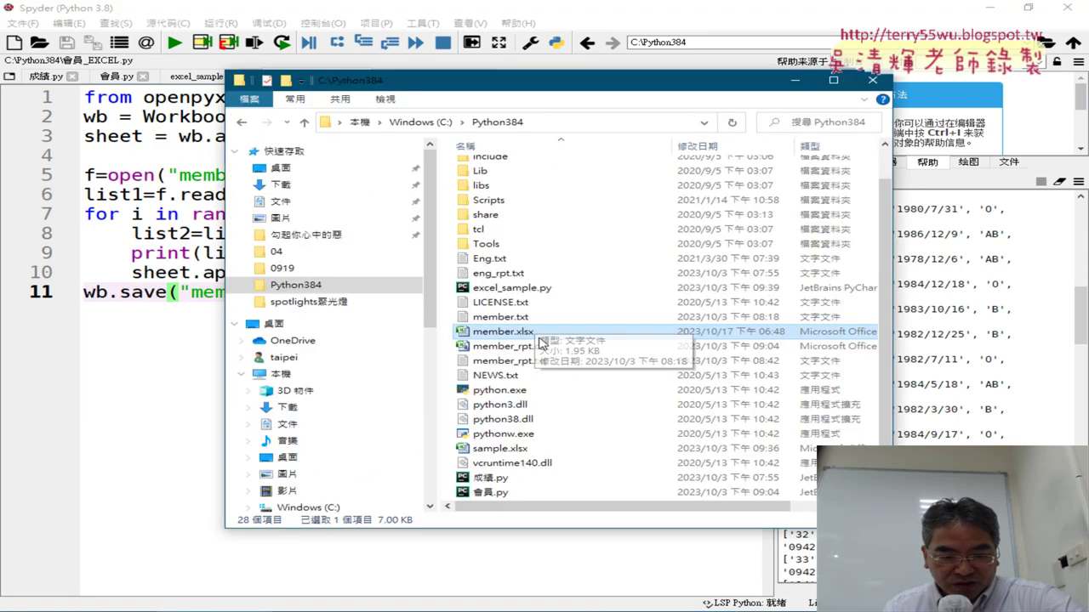
Delete the old member.xlsx and rerun the Spyder script to regenerate it.
right_click(538, 340)
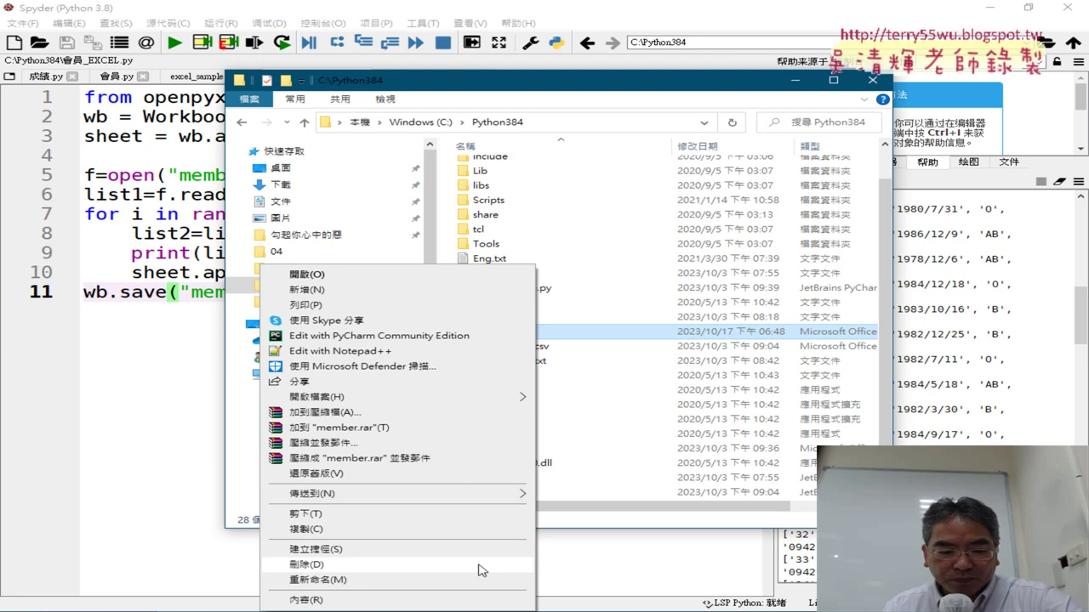
left_click(481, 565)
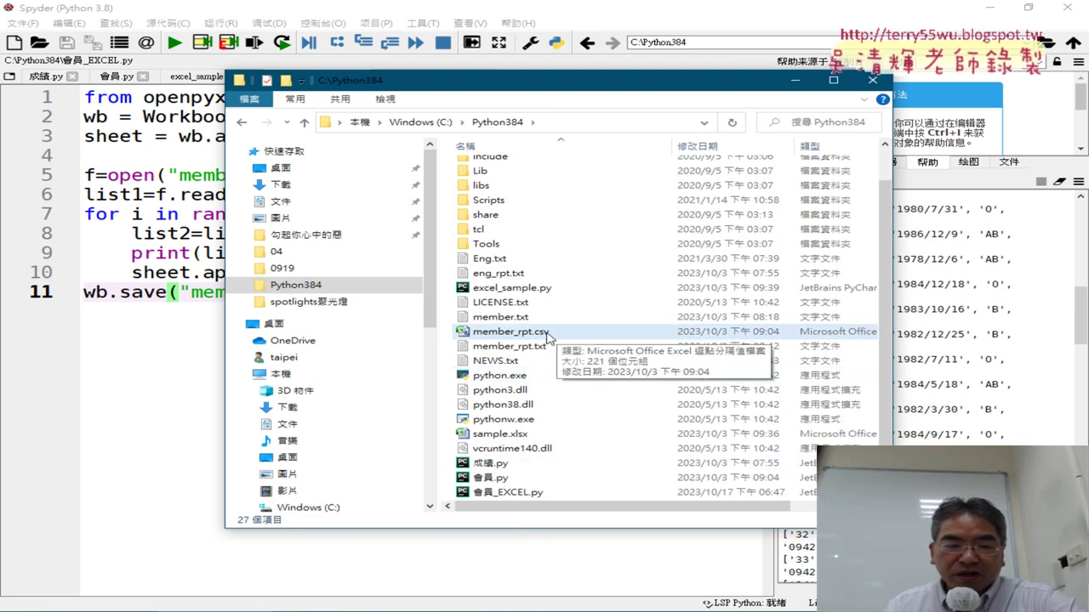
left_click(194, 349)
left_click(323, 292)
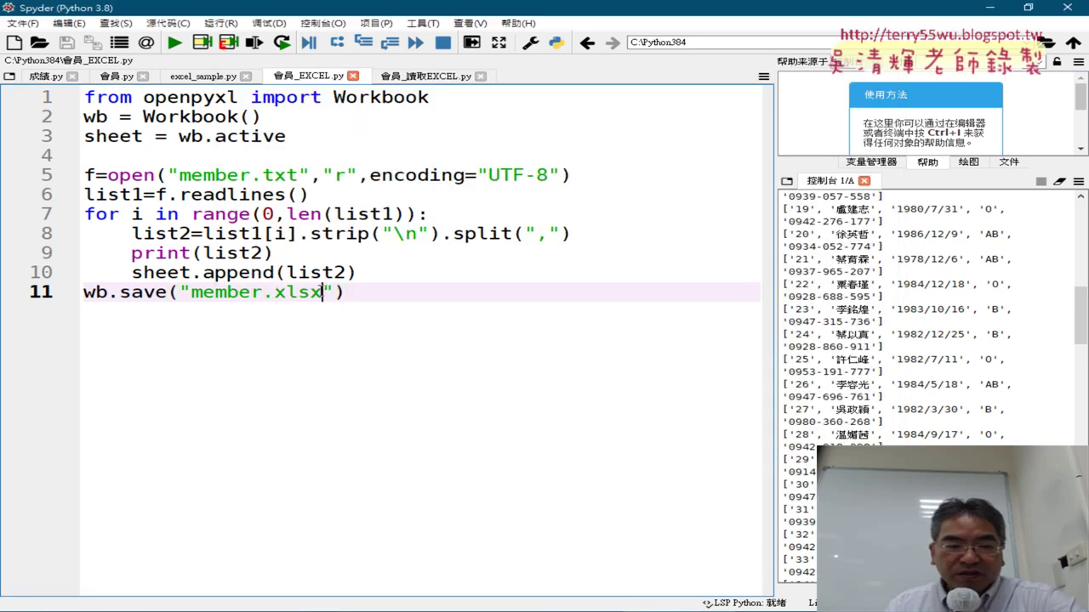
left_click(174, 43)
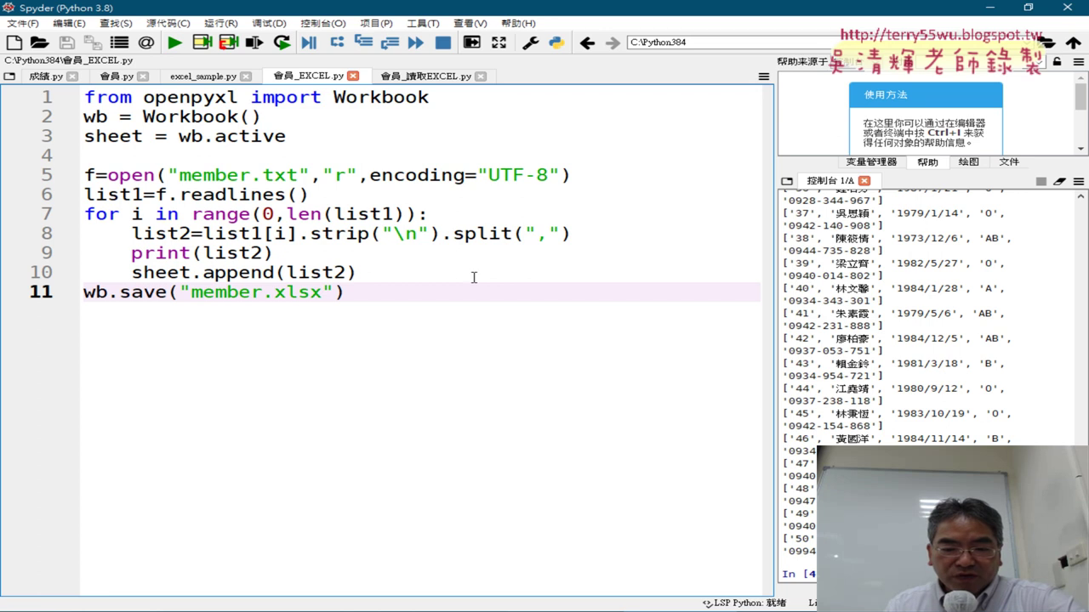
Open the newly created member.xlsx from the Python384 folder in Excel.
key("alt+Tab")
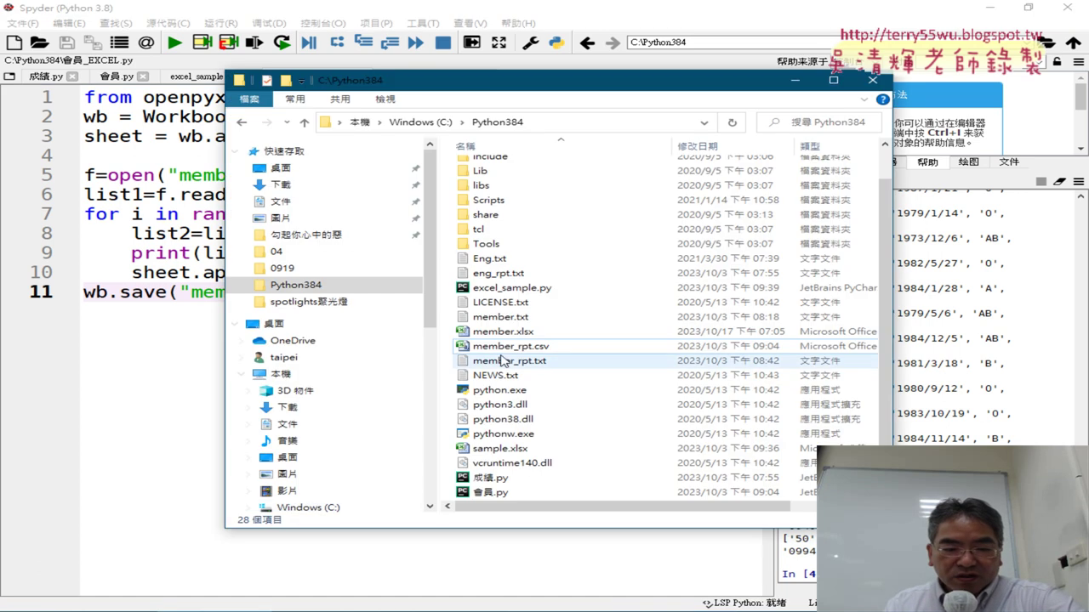
left_click(519, 333)
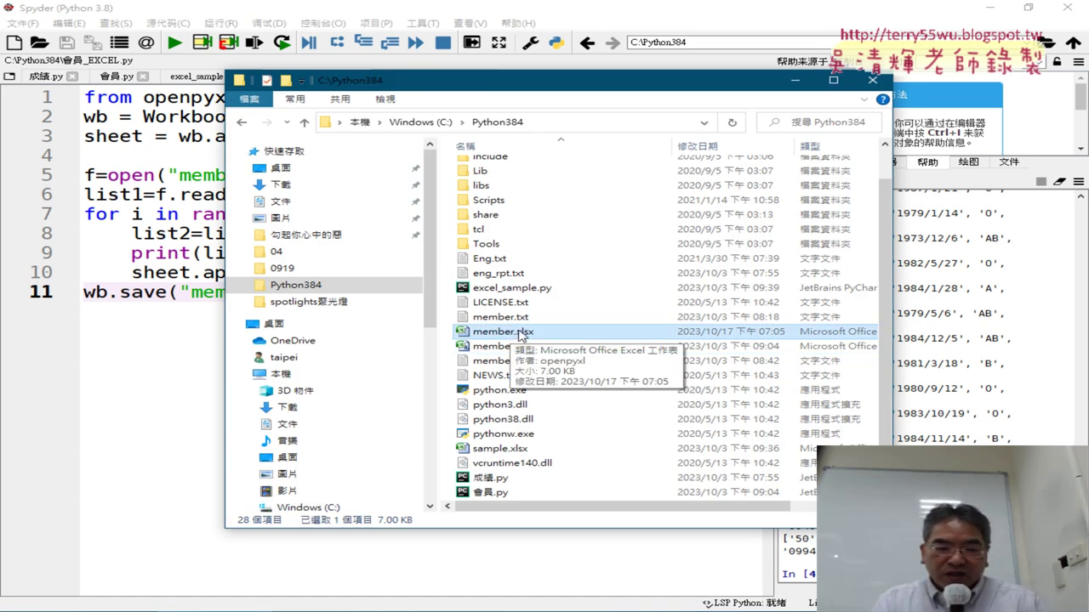
double_click(521, 334)
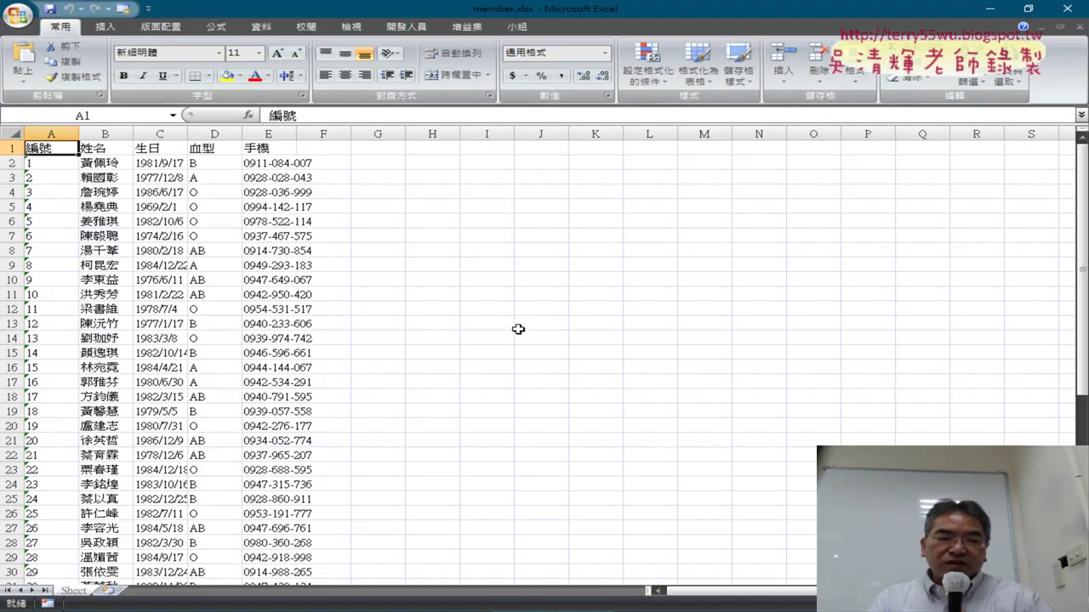
AutoFit columns A–E and scroll down to check all 50 member rows.
left_click_drag(51, 133, 267, 133)
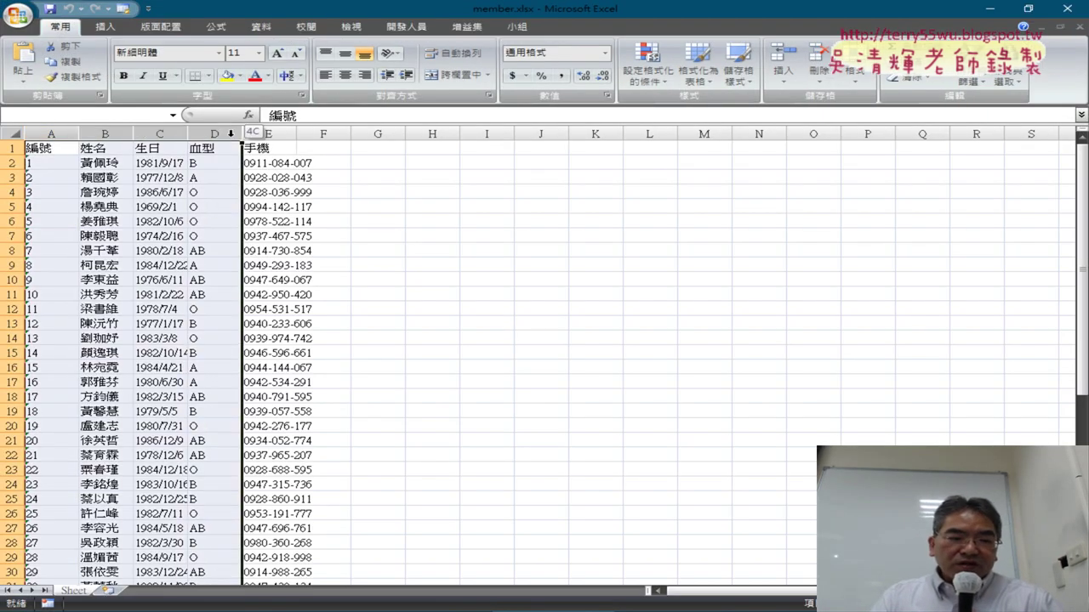
double_click(281, 139)
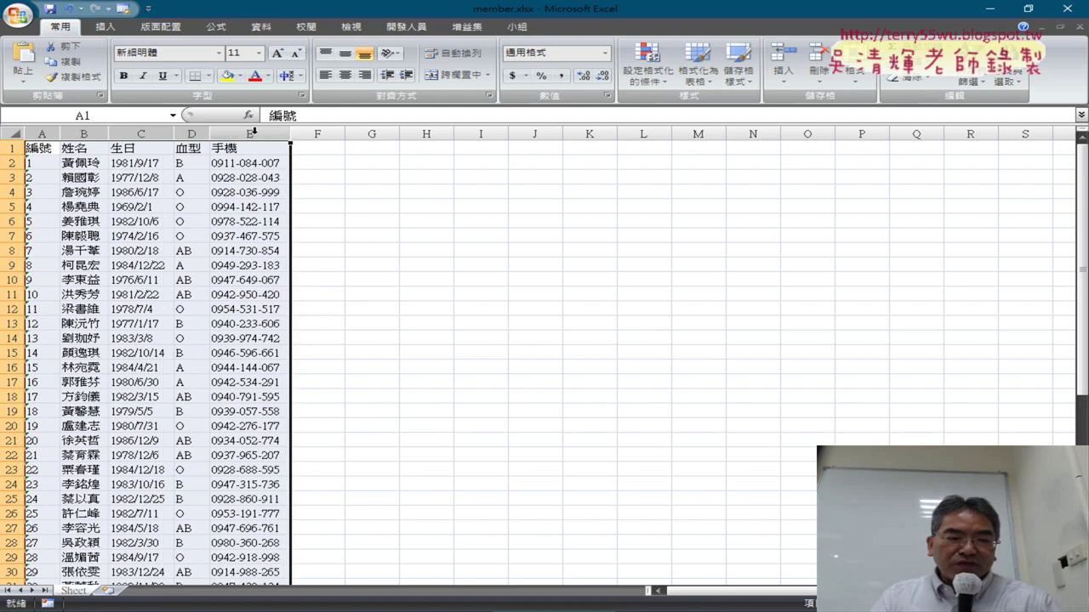
scroll(329, 255, "down", 1)
scroll(328, 262, "down", 8)
scroll(328, 262, "down", 1)
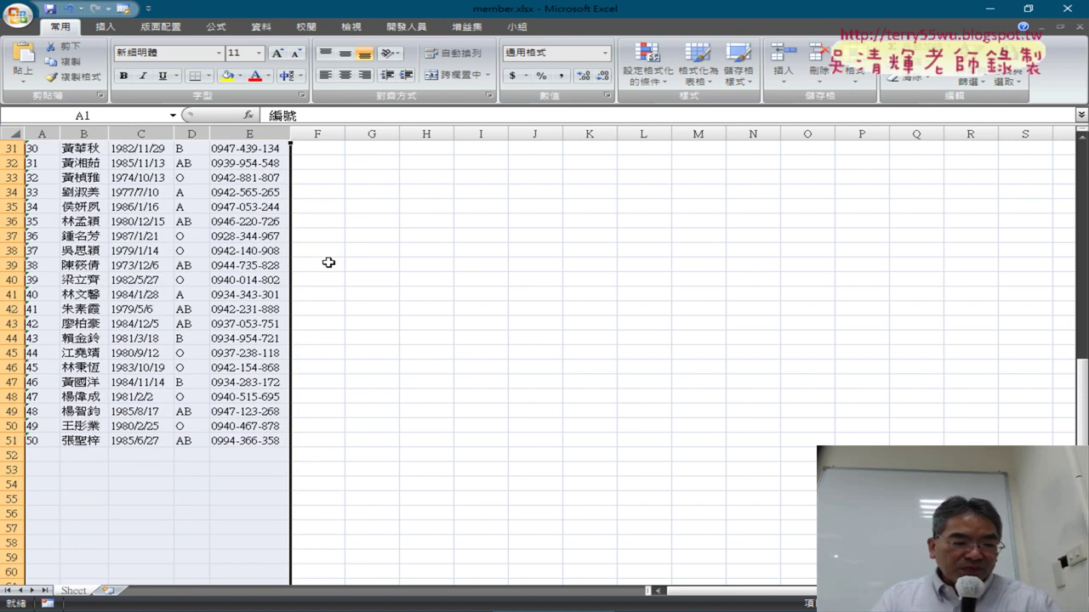
left_click_drag(12, 441, 13, 148)
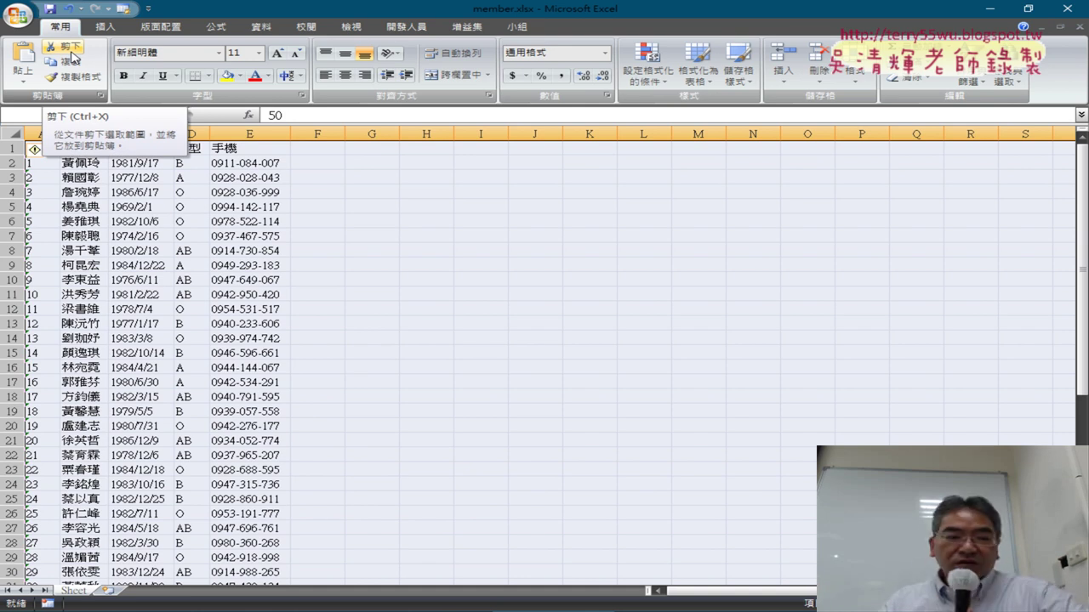
Cut the 姓名 column B and select the 手機 column E.
left_click(83, 131)
key("ctrl+x")
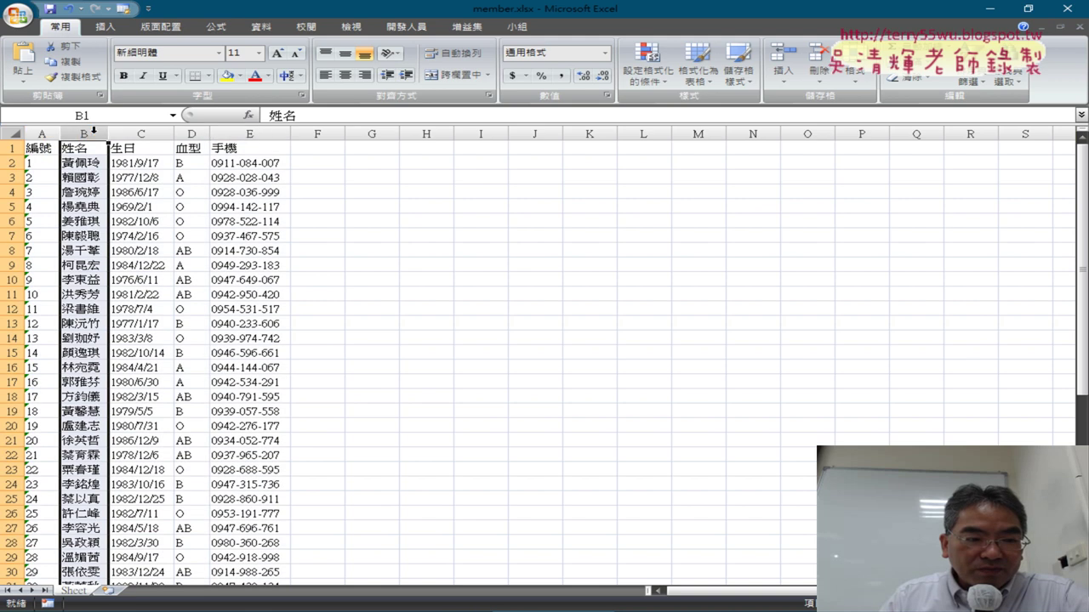
left_click(240, 132)
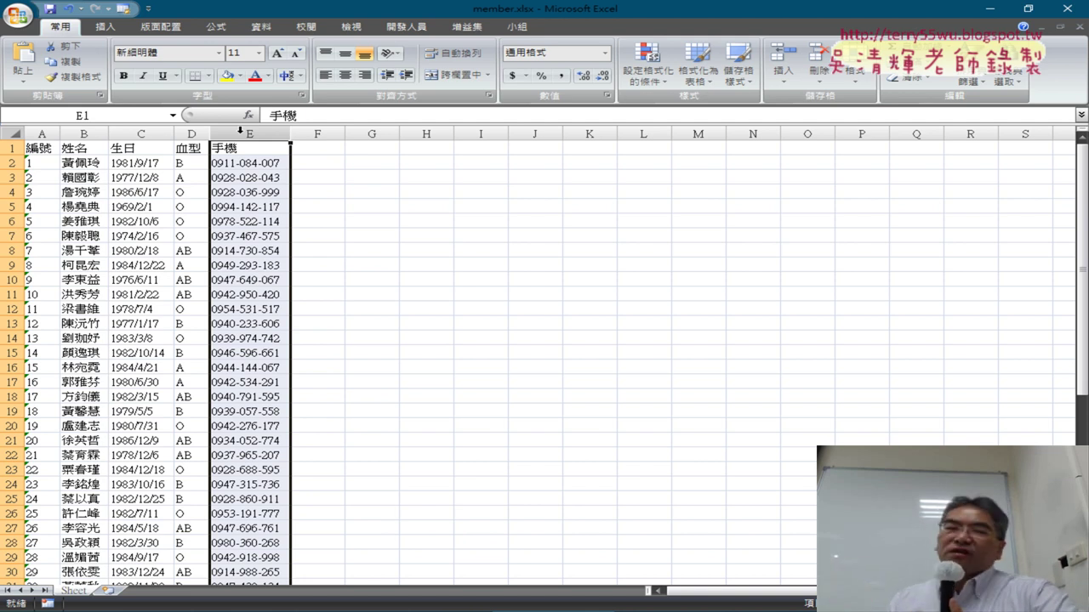
Close member.xlsx without saving, quit Excel and return to the Spyder script.
left_click(1067, 9)
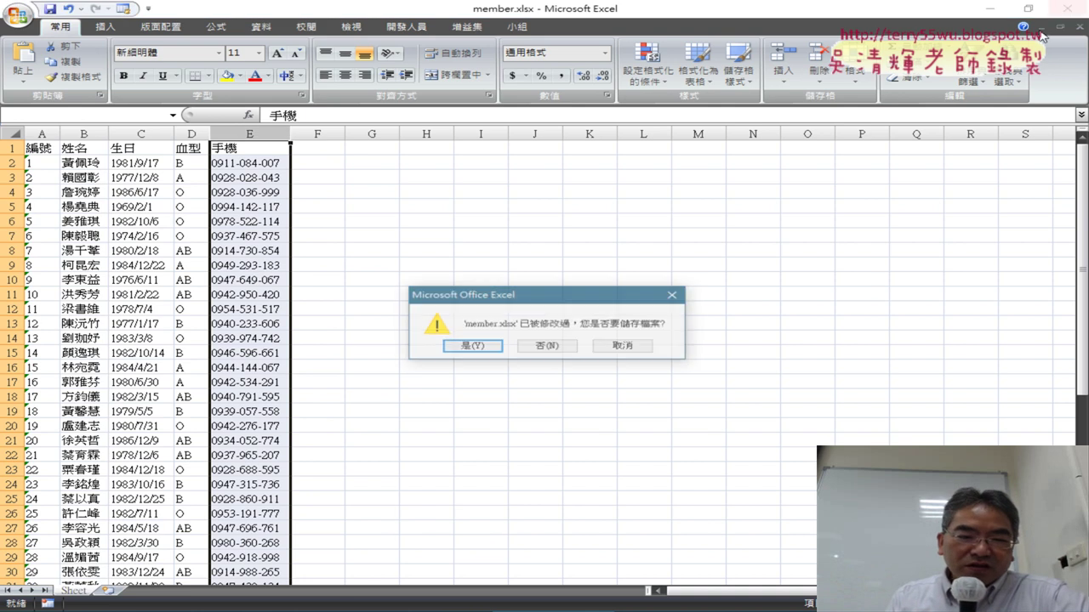
left_click(549, 347)
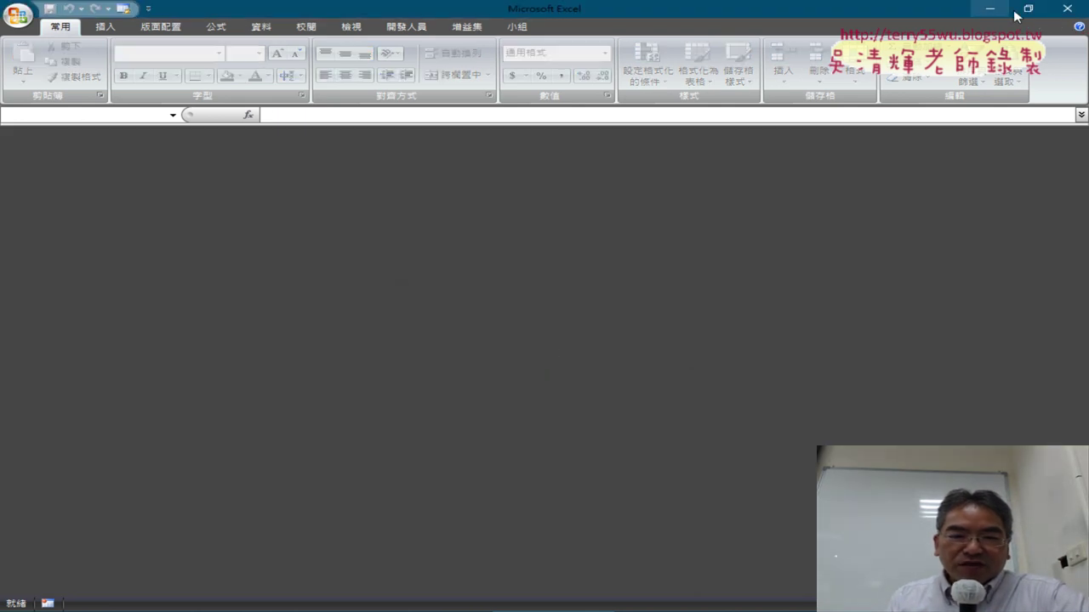
left_click(1067, 9)
left_click(134, 369)
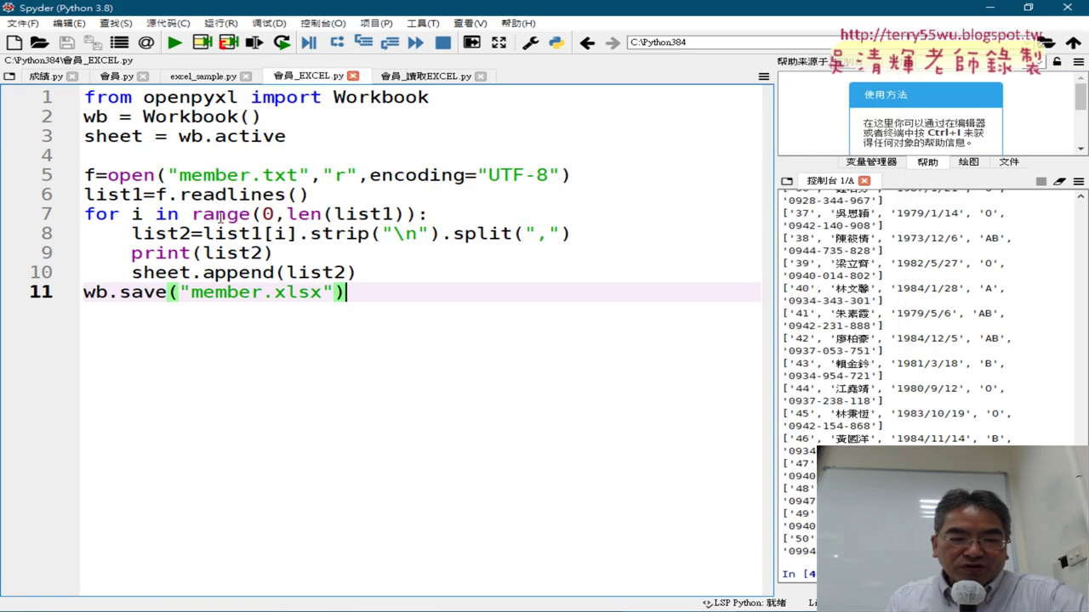
Replace len(list1) in the for loop with 11 so it reads range(0,11).
double_click(266, 214)
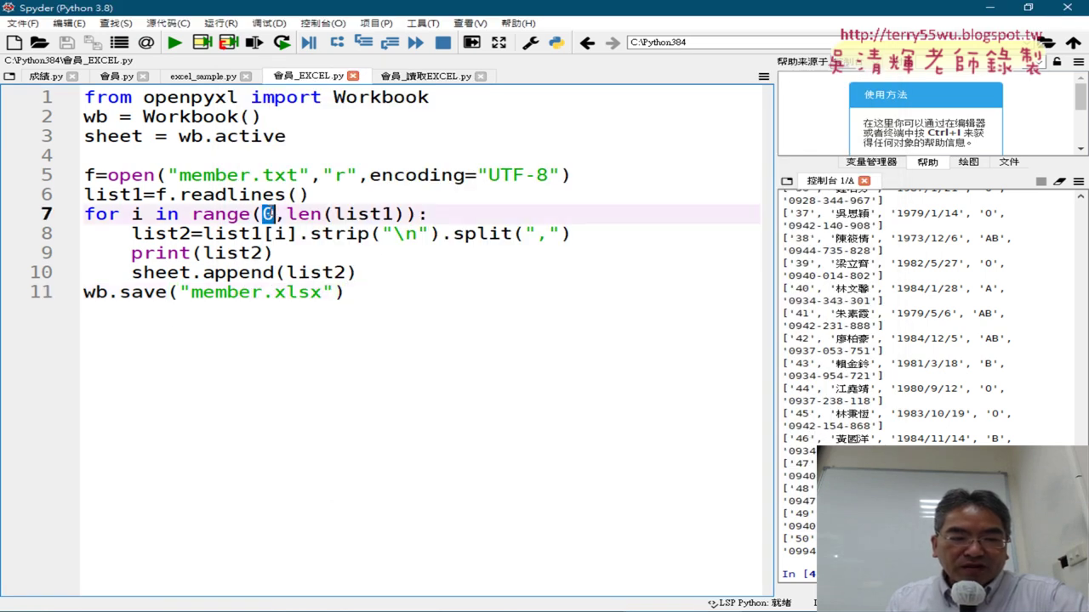
left_click_drag(285, 214, 402, 216)
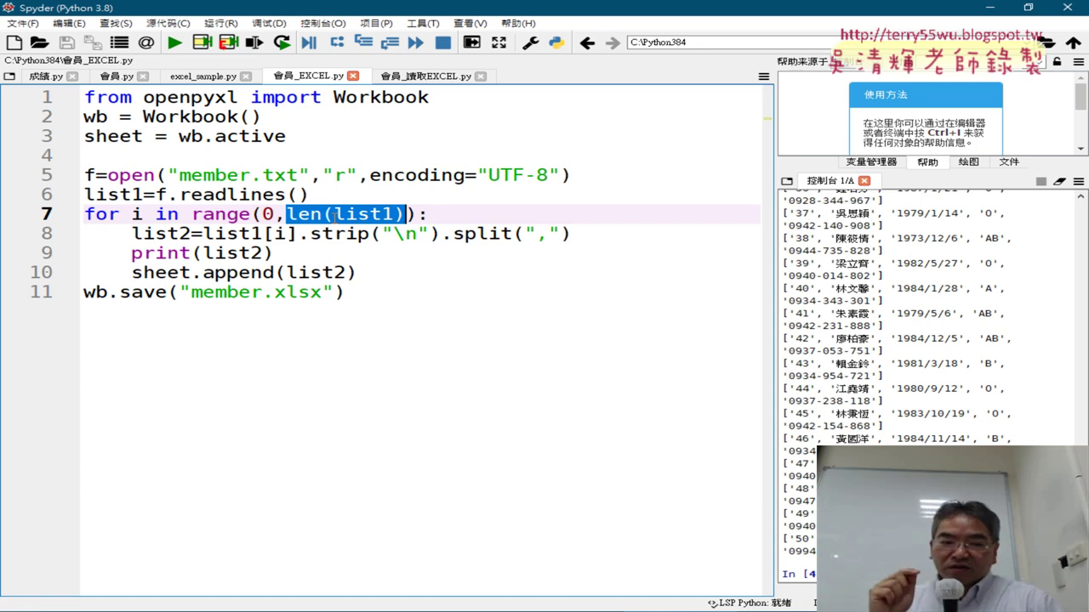
type("1")
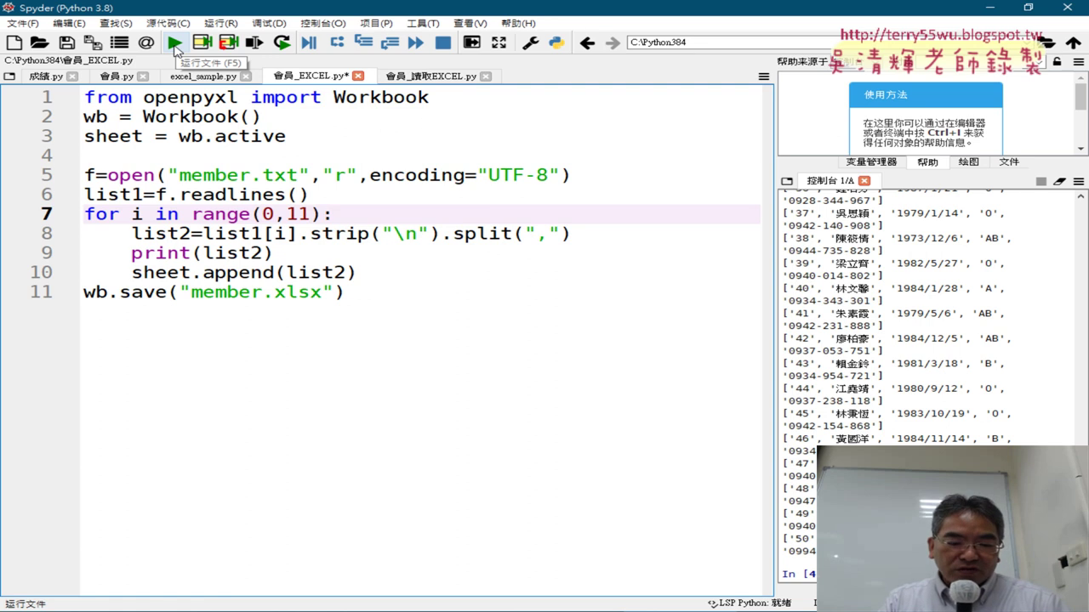
Rerun the script and open the regenerated member.xlsx, selecting its eleven filled rows.
left_click(175, 44)
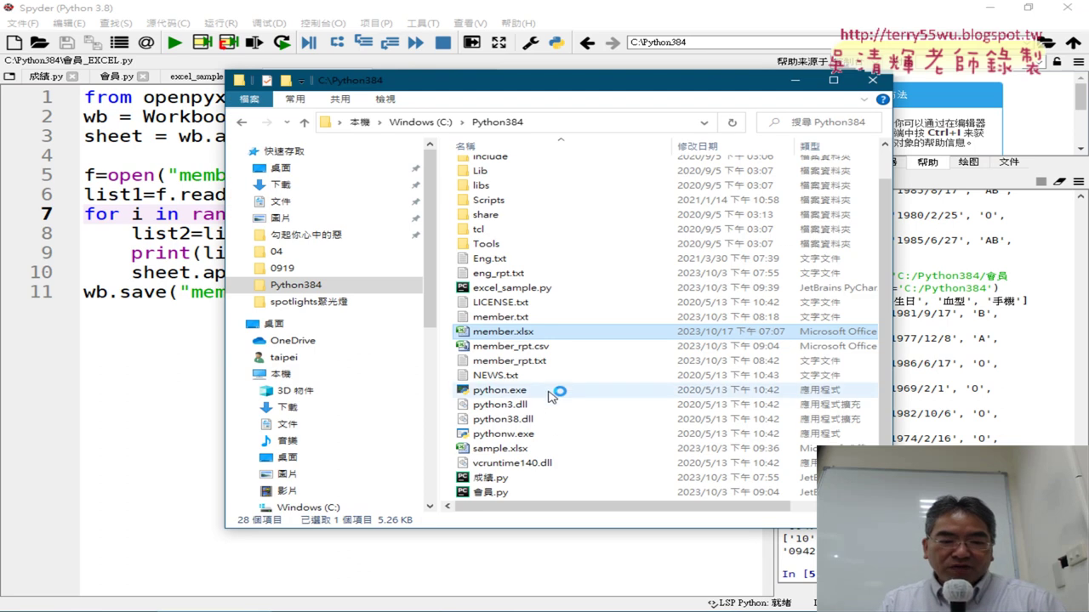
mouse_move(553, 331)
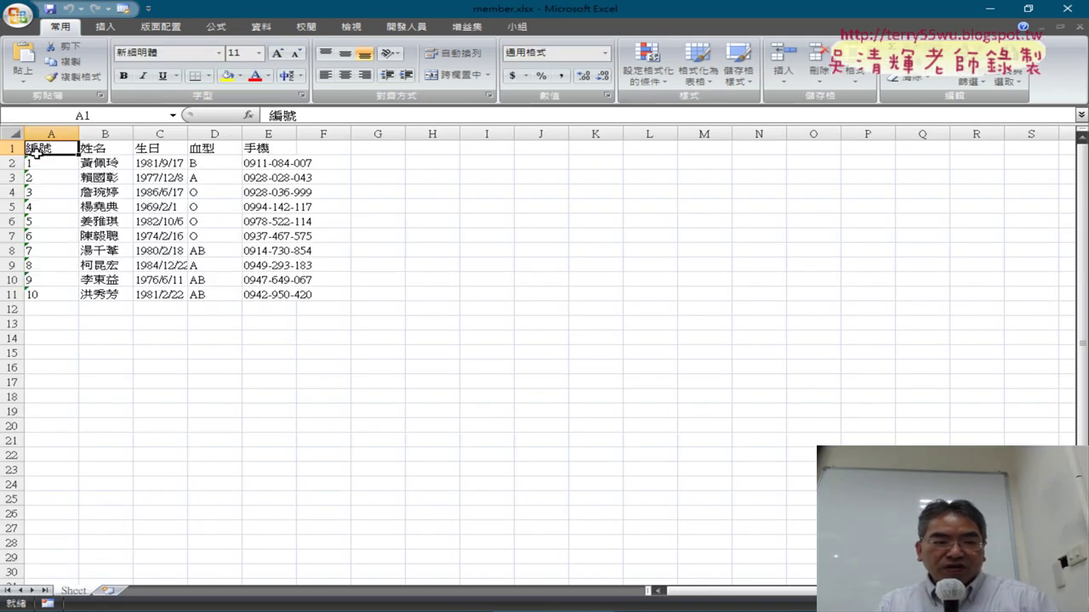
left_click_drag(13, 148, 16, 294)
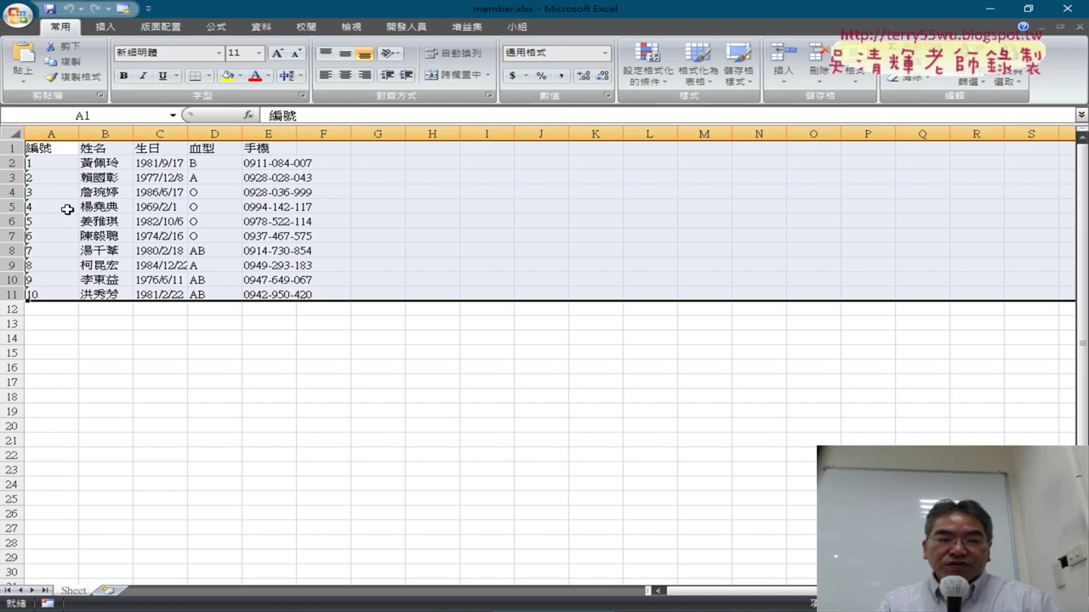
Select the IDs in A2:A11, then the 姓名, 手機, 生日 and 血型 columns.
left_click_drag(57, 168, 59, 291)
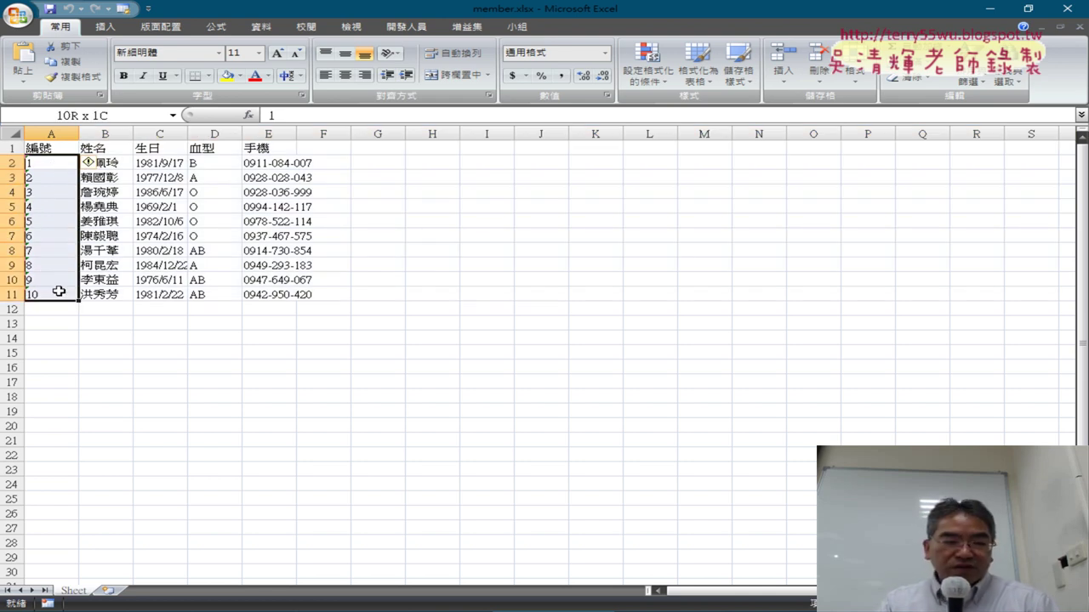
left_click_drag(46, 162, 52, 292)
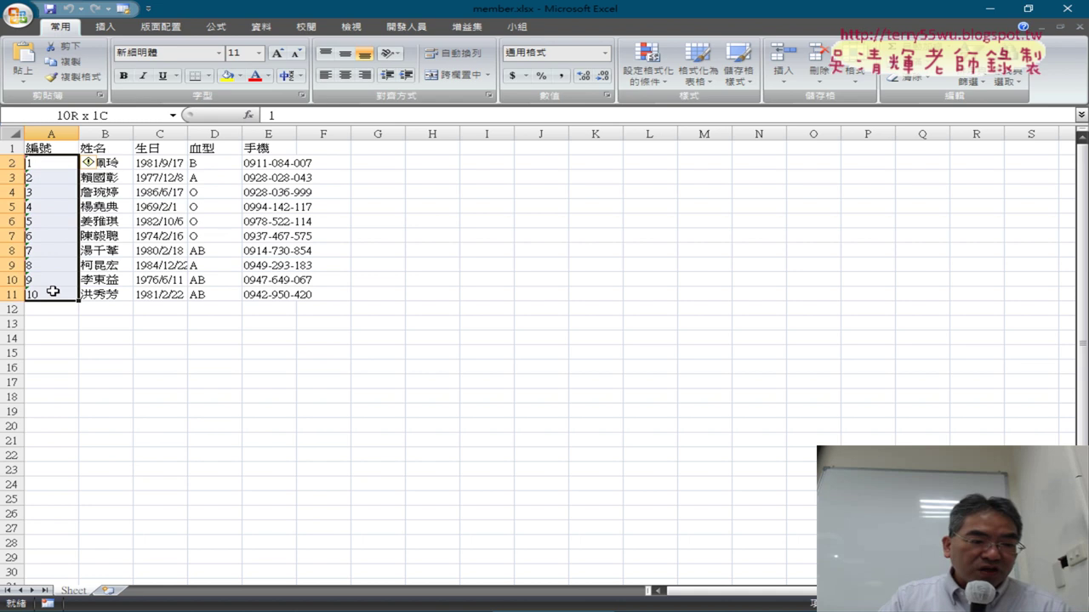
left_click(107, 133)
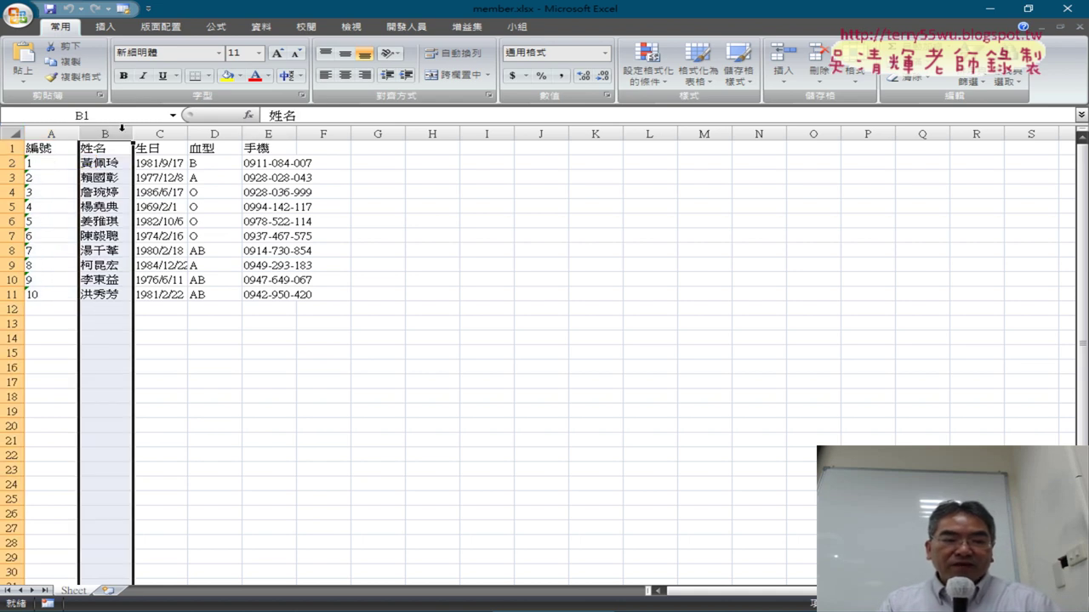
left_click(268, 133)
left_click_drag(215, 126, 159, 126)
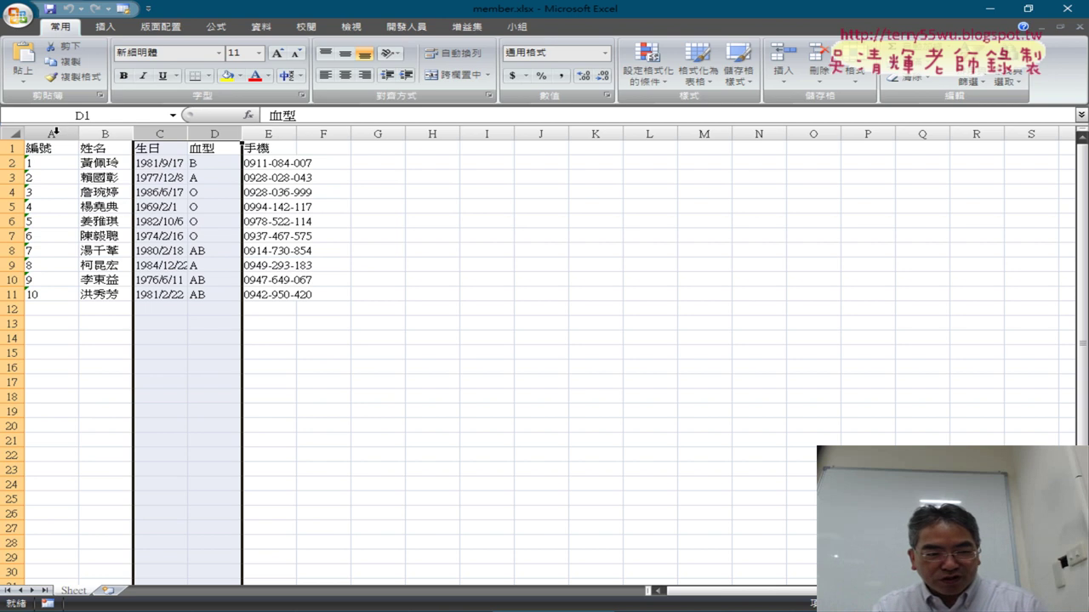
Delete the selected 編號, 生日 and 血型 columns, leaving 姓名 and 手機.
left_click(52, 133, "ctrl")
right_click(176, 165)
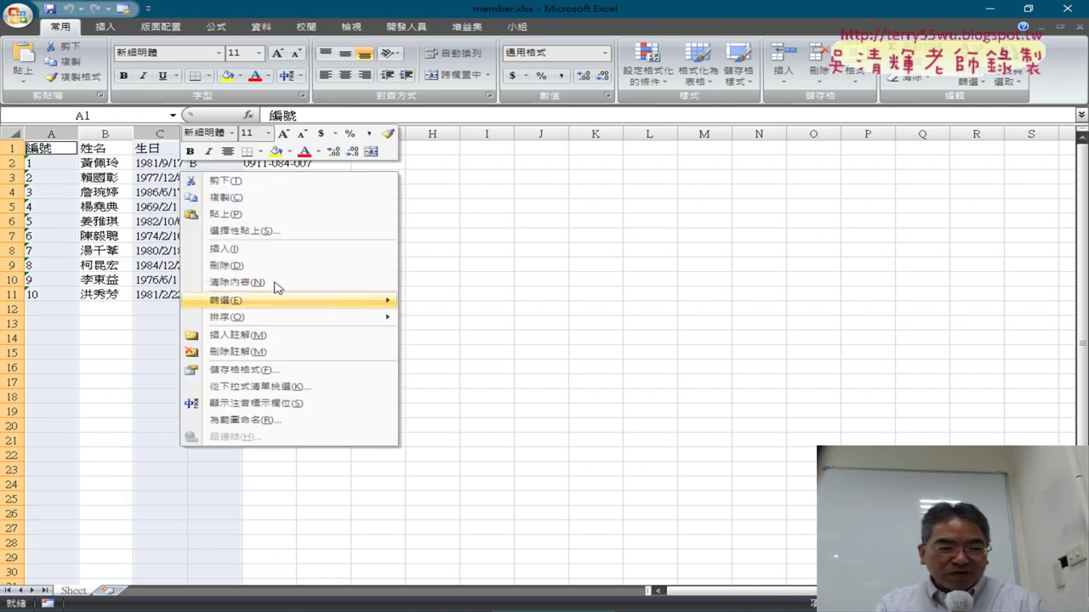
left_click(274, 266)
left_click(304, 264)
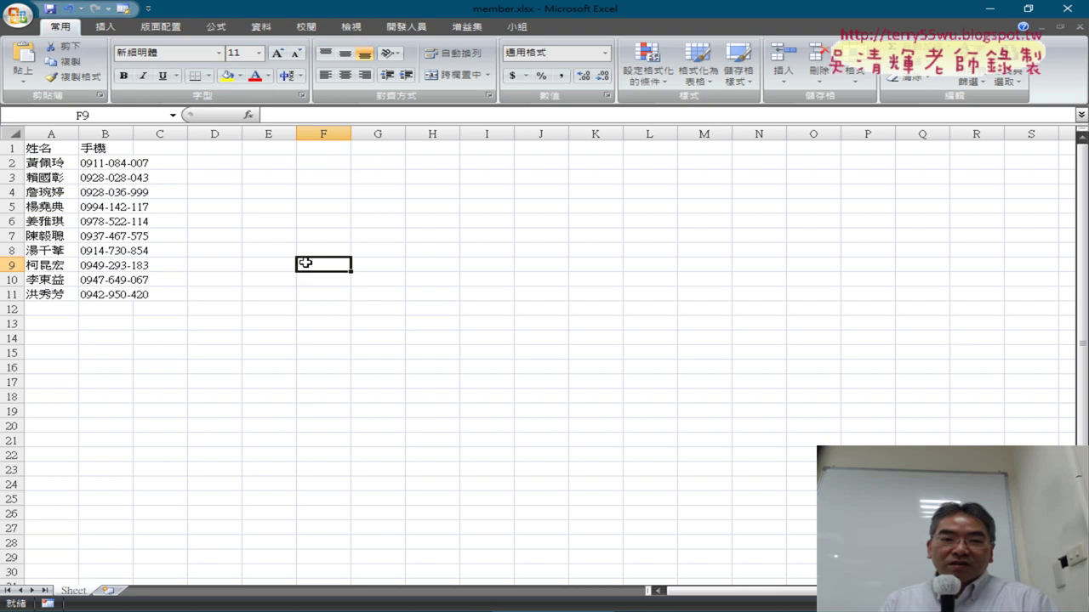
Minimize the workbook and highlight list2 on line 8 of the Spyder script.
left_click(989, 9)
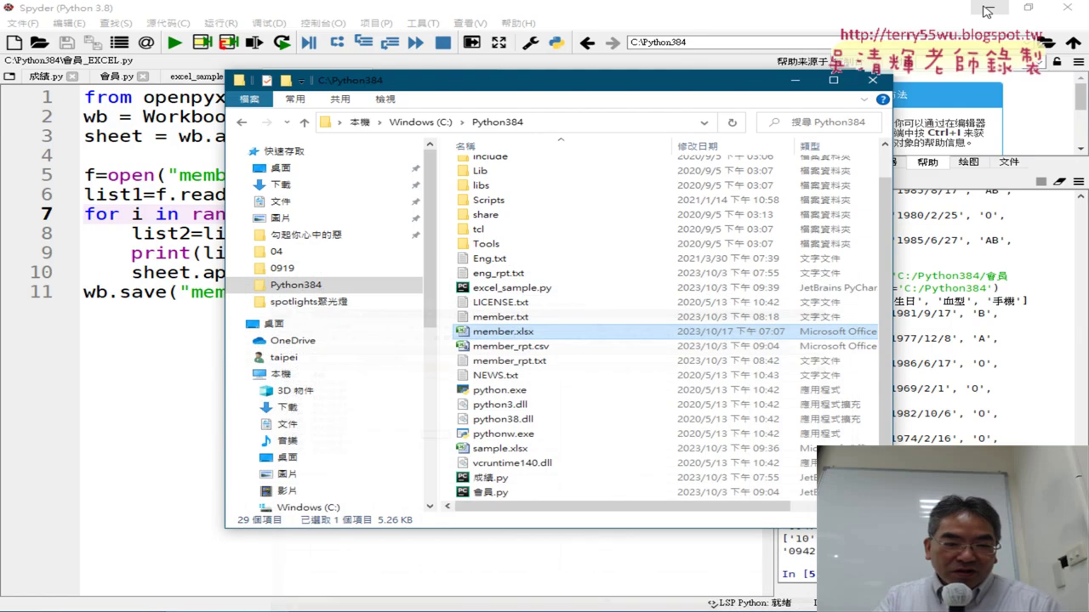
left_click(189, 369)
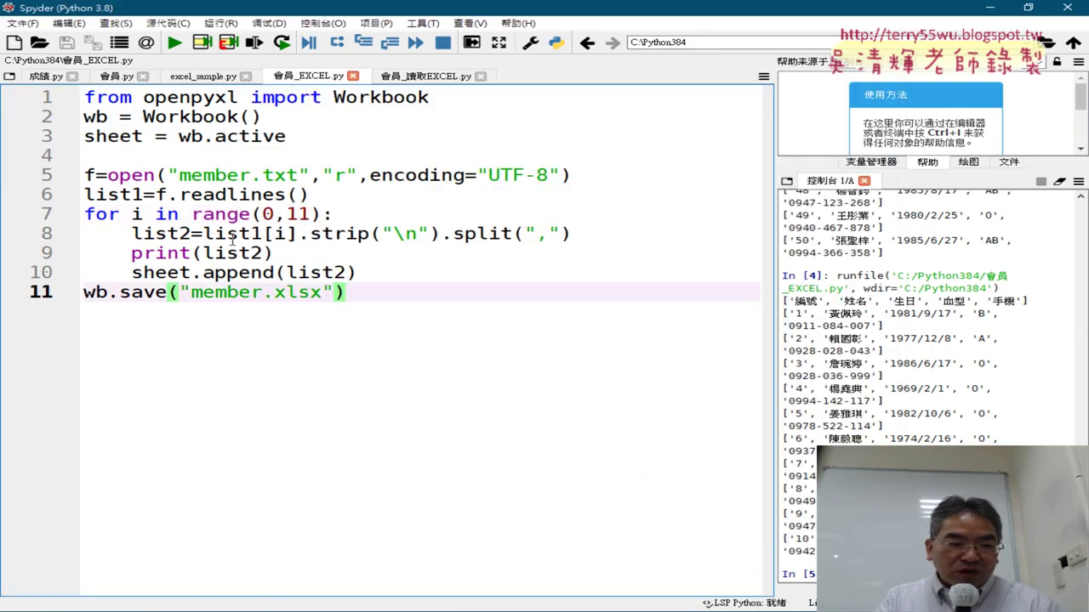
left_click_drag(192, 233, 144, 233)
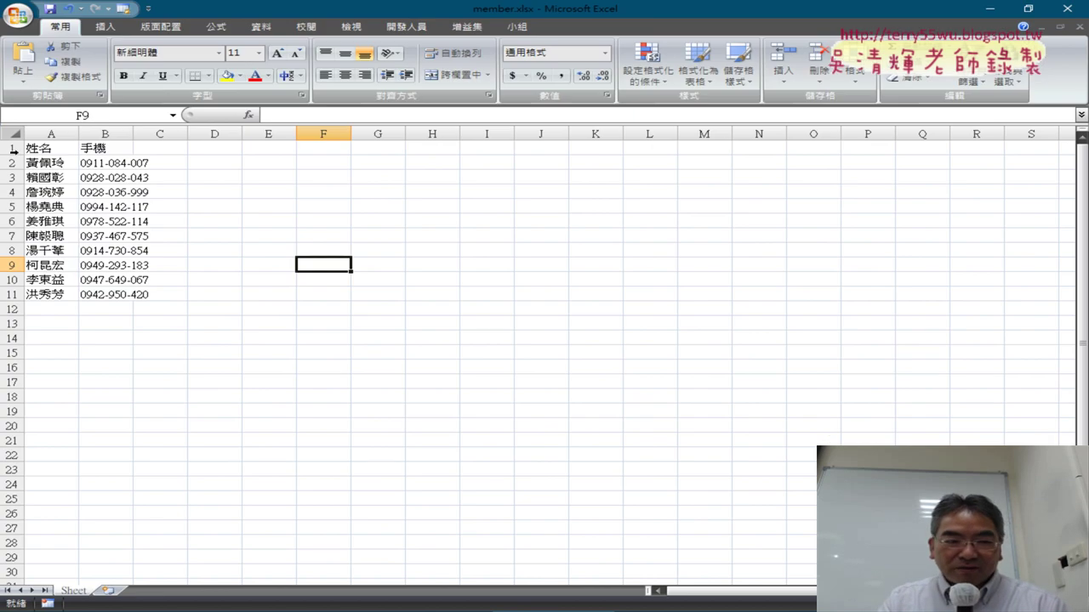
Undo the deletion to bring back the 編號, 生日 and 血型 columns, then minimize Excel.
left_click_drag(14, 149, 14, 295)
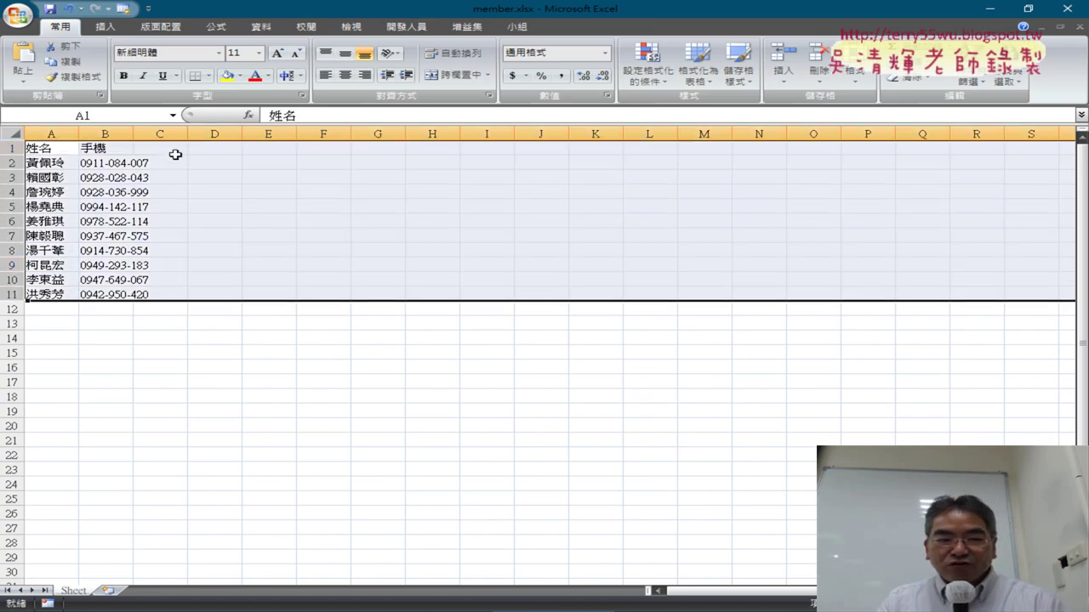
left_click_drag(49, 134, 102, 133)
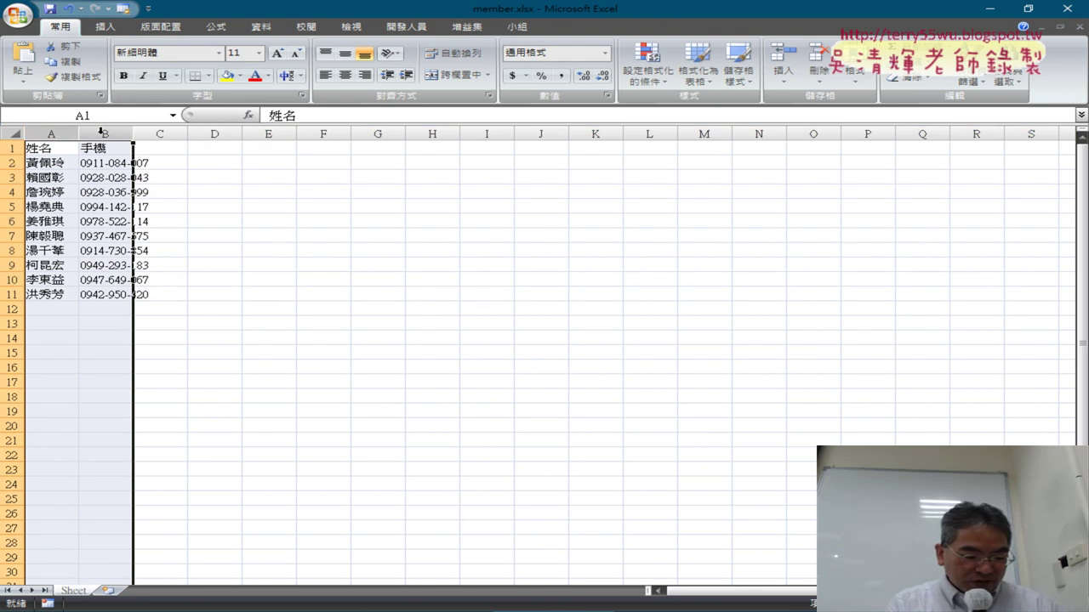
key("ctrl+z")
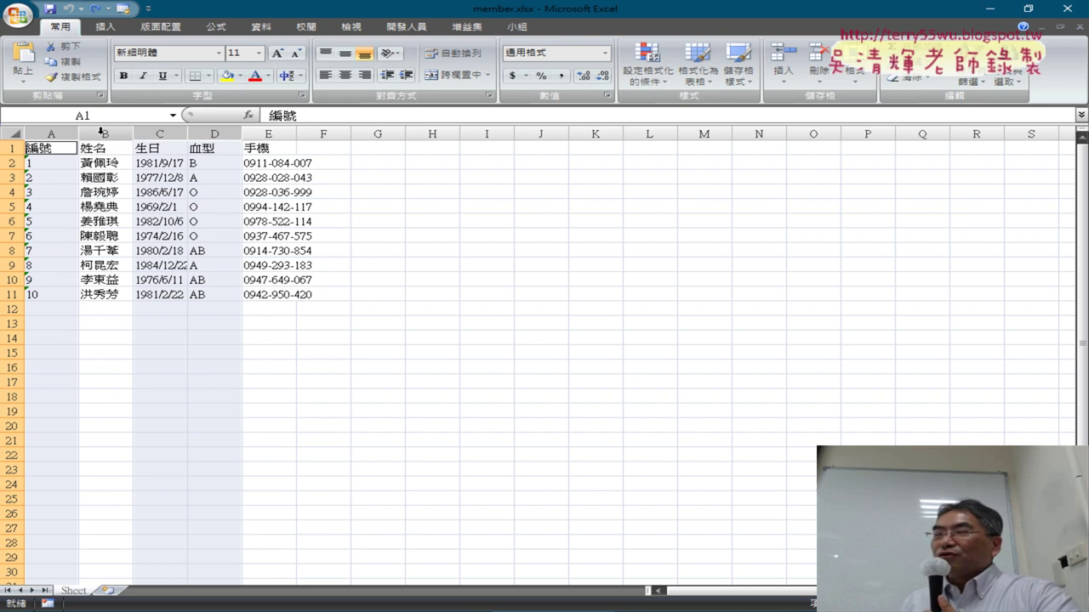
left_click(995, 10)
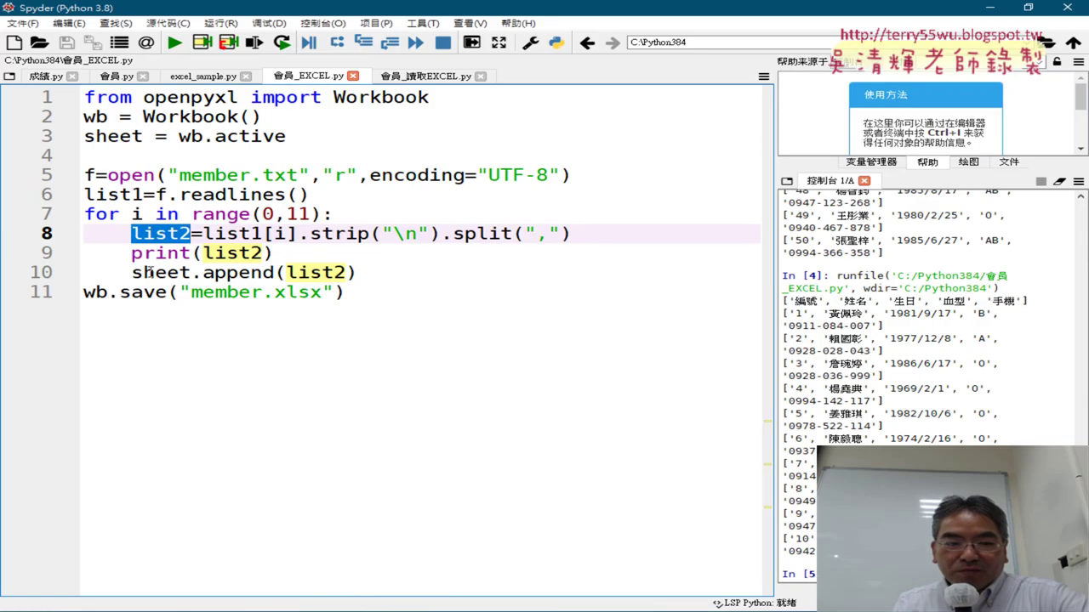
left_click_drag(133, 272, 346, 272)
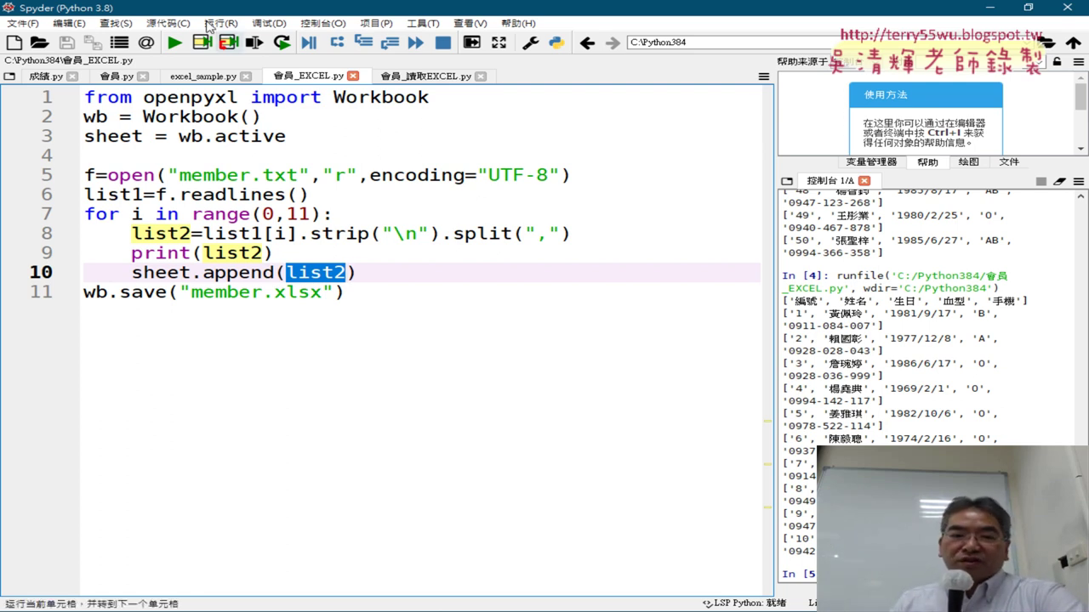
left_click_drag(85, 176, 591, 171)
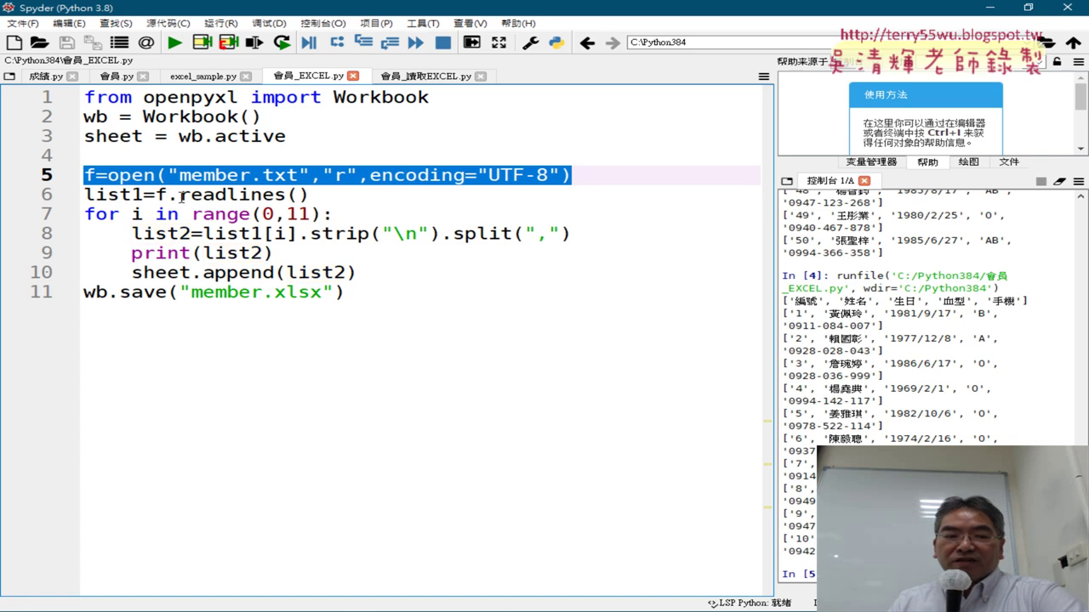
mouse_move(179, 195)
left_mouse_down()
mouse_move(332, 197)
mouse_move(86, 175)
left_mouse_up()
left_click(349, 196)
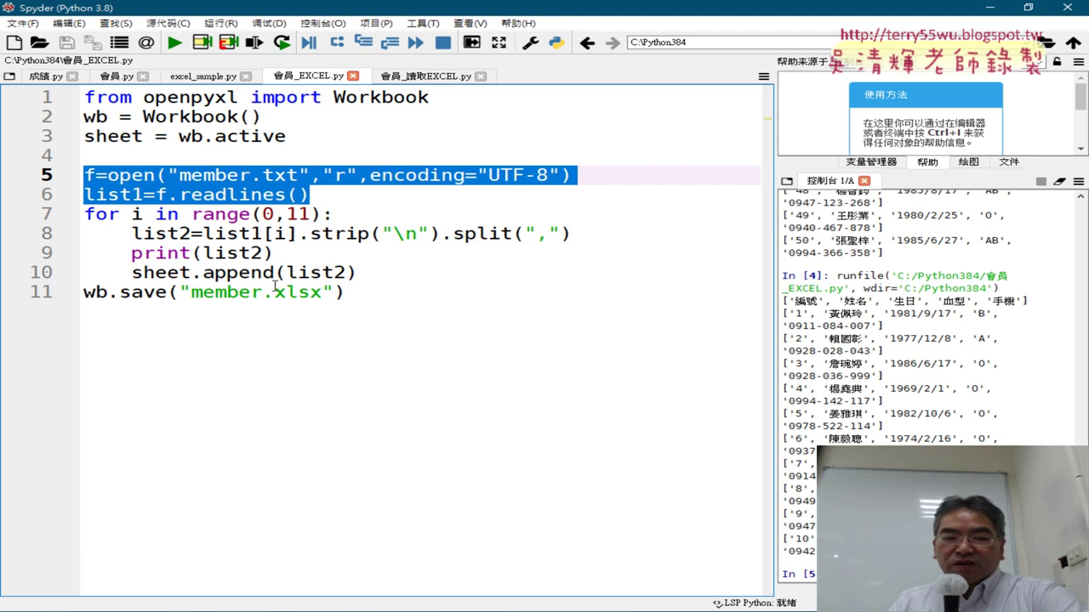
left_click_drag(132, 272, 274, 272)
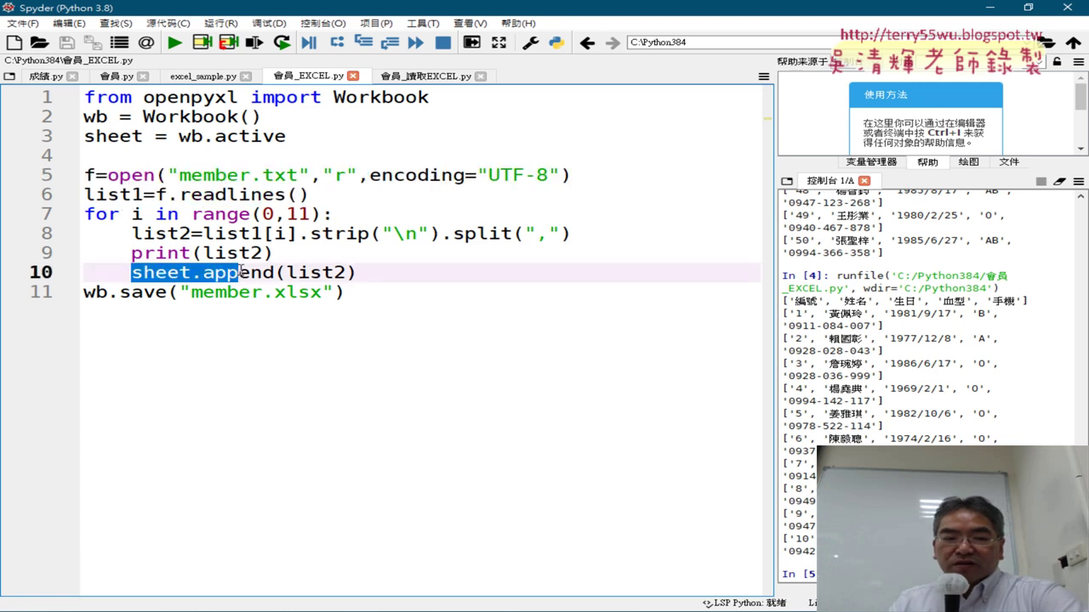